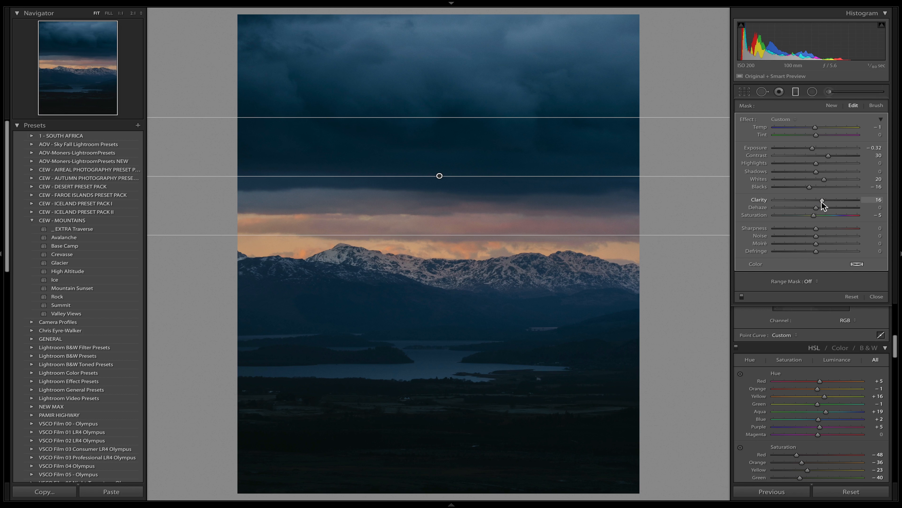
Move the upper line of the sky's graduated filter higher into the clouds and finish the filter
{"action": "left_click_drag", "start_coordinate": [432, 101], "coordinate": [433, 84]}
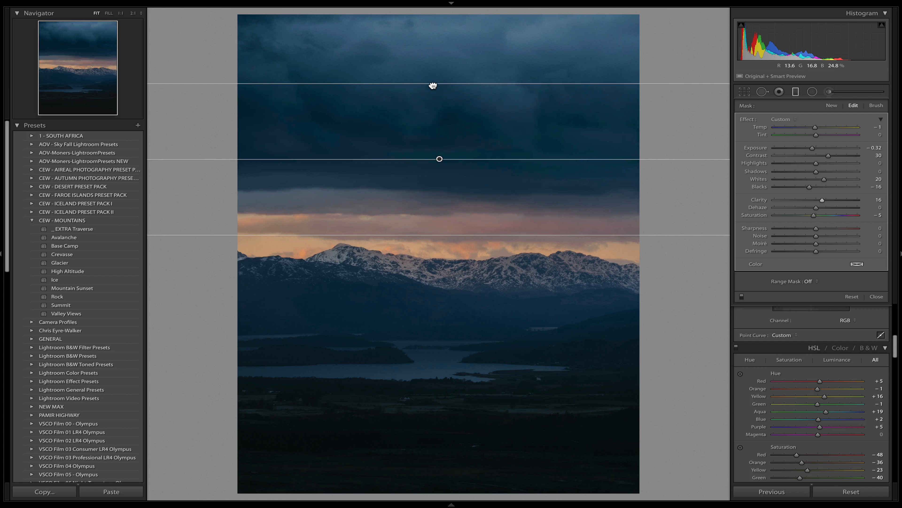
{"action": "key", "text": "Return"}
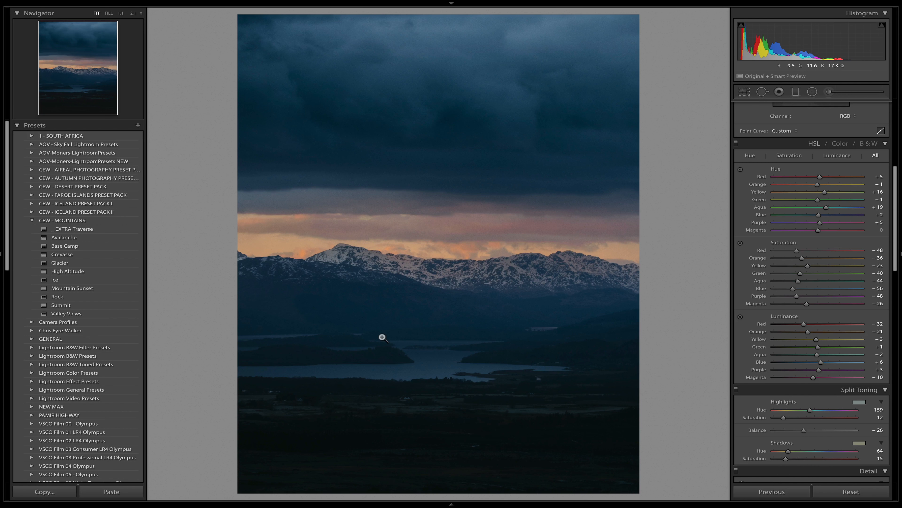
Draw a wide radial filter over the lake and restrict it with a Luminance range mask of 64/100
{"action": "key", "text": "shift+m"}
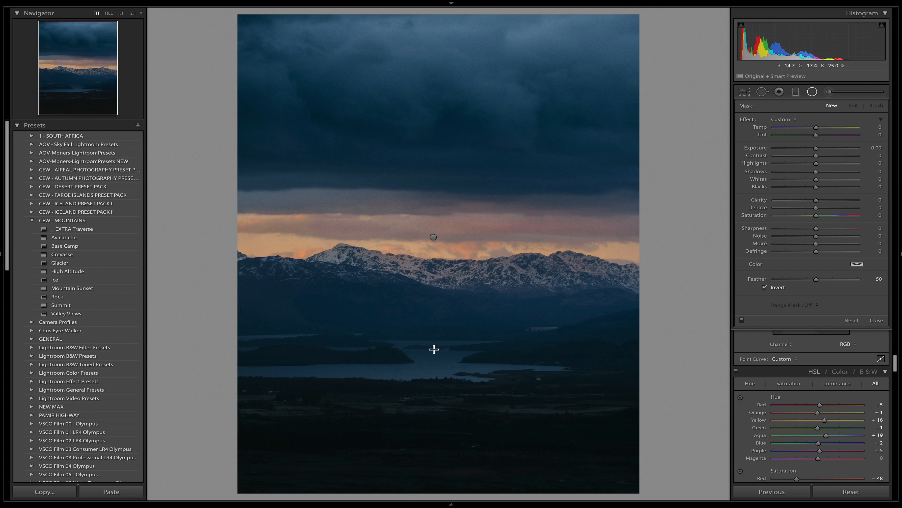
{"action": "left_click_drag", "start_coordinate": [426, 352], "coordinate": [703, 401]}
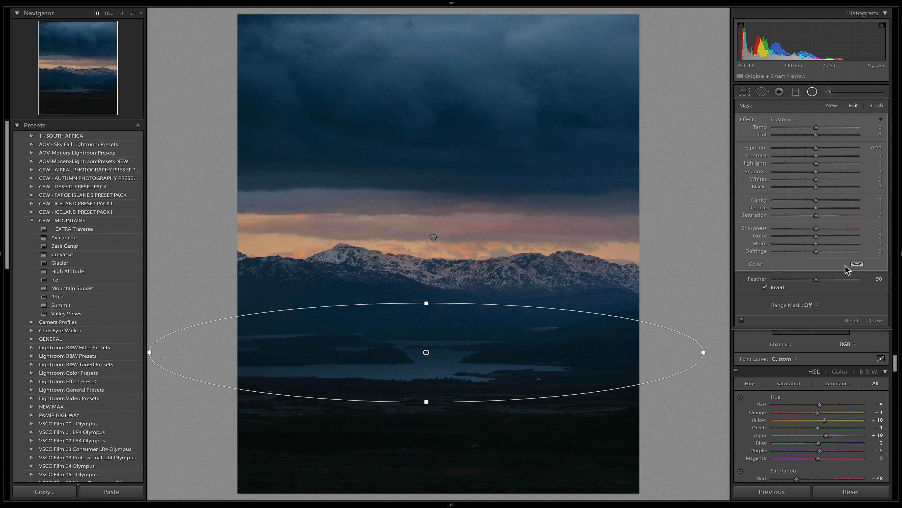
{"action": "left_click", "coordinate": [811, 304]}
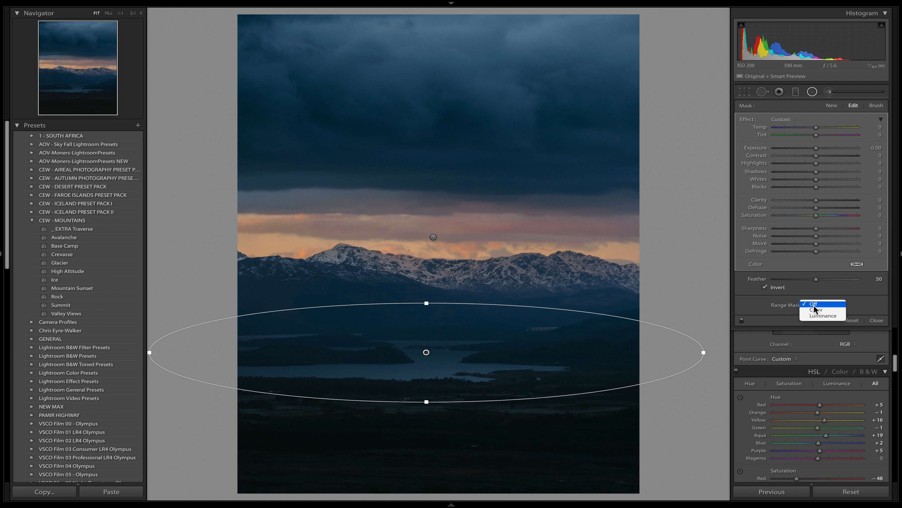
{"action": "left_click", "coordinate": [822, 315]}
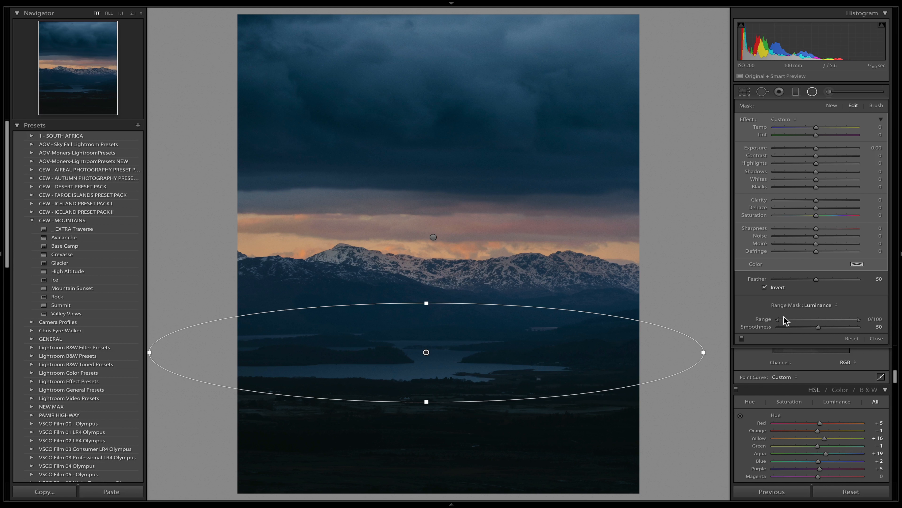
{"action": "key", "text": "alt"}
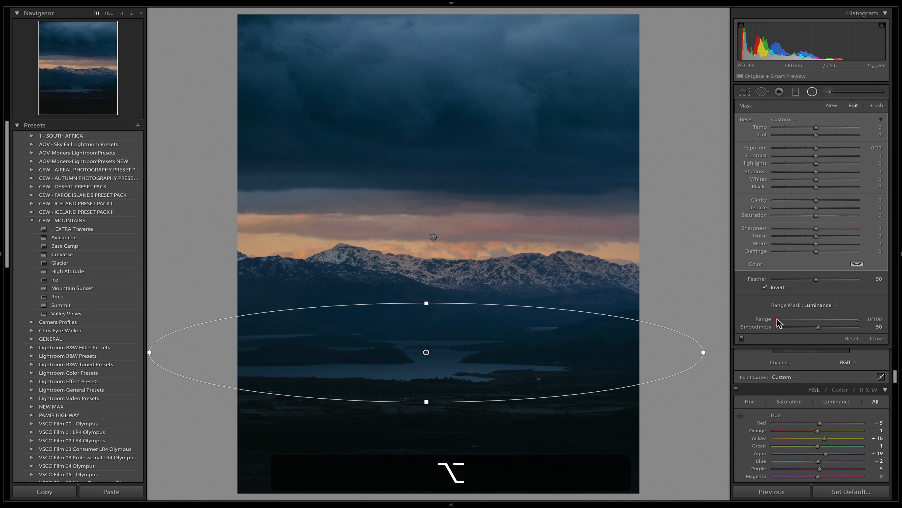
{"action": "left_click_drag", "start_coordinate": [778, 320], "coordinate": [828, 324]}
{"action": "key", "text": "alt"}
Extend the lake's radial filter up towards the mountains and brighten it with Exposure 0.56, Contrast 20 and raised Whites
{"action": "left_click_drag", "start_coordinate": [425, 301], "coordinate": [432, 276]}
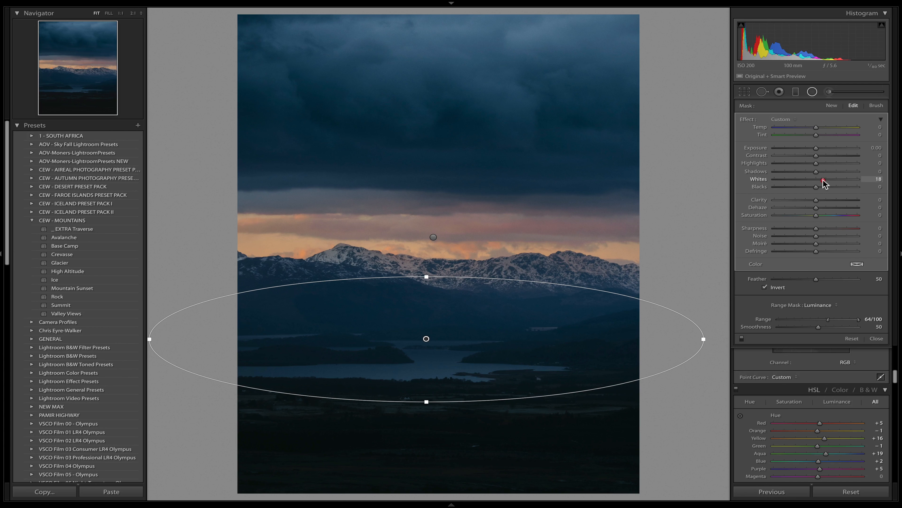
{"action": "left_click_drag", "start_coordinate": [823, 180], "coordinate": [826, 181]}
{"action": "left_click_drag", "start_coordinate": [817, 149], "coordinate": [822, 151]}
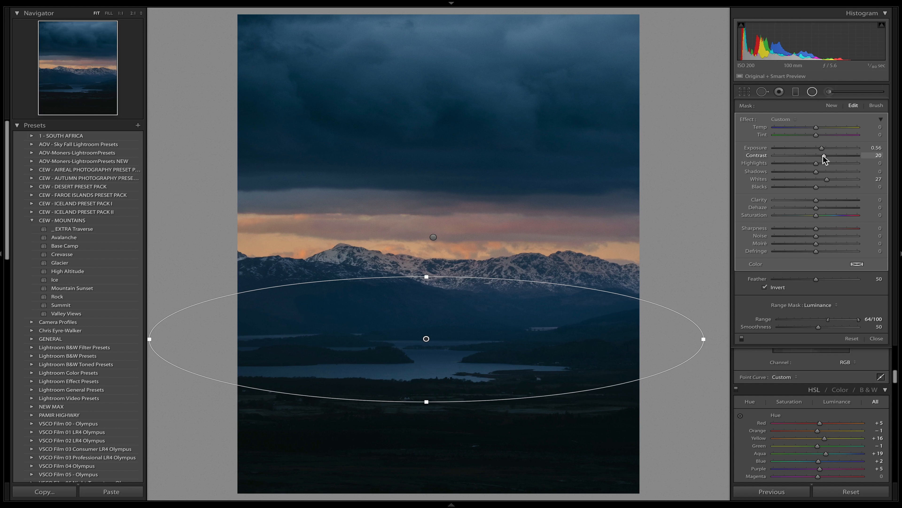
{"action": "left_click_drag", "start_coordinate": [826, 179], "coordinate": [833, 182]}
{"action": "key", "text": "Return"}
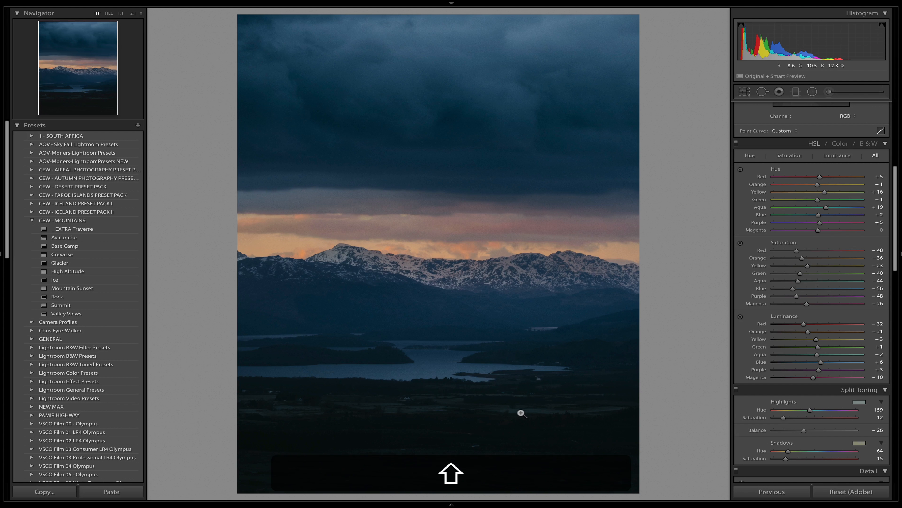
Add a wide, flat radial filter over the dark fields below the lake with a Feather of 72
{"action": "key", "text": "shift+m"}
{"action": "left_click_drag", "start_coordinate": [438, 395], "coordinate": [702, 439]}
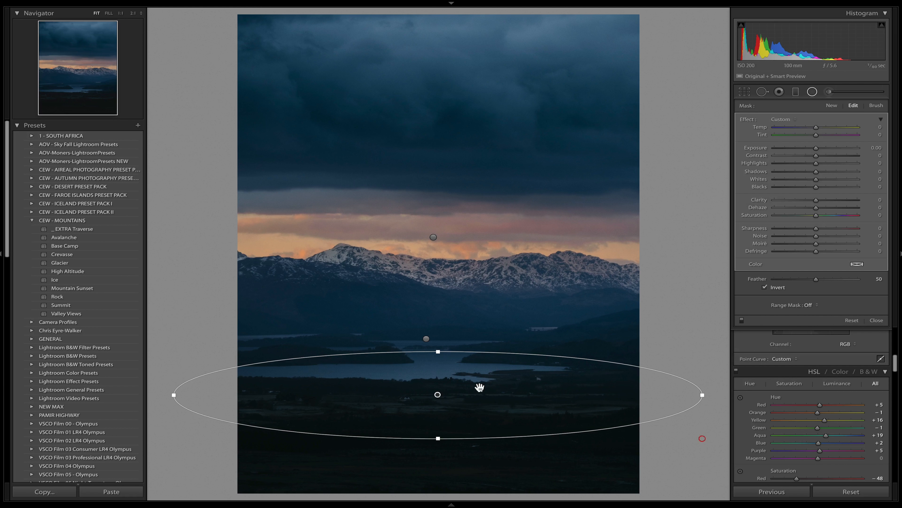
{"action": "left_click_drag", "start_coordinate": [437, 396], "coordinate": [439, 405]}
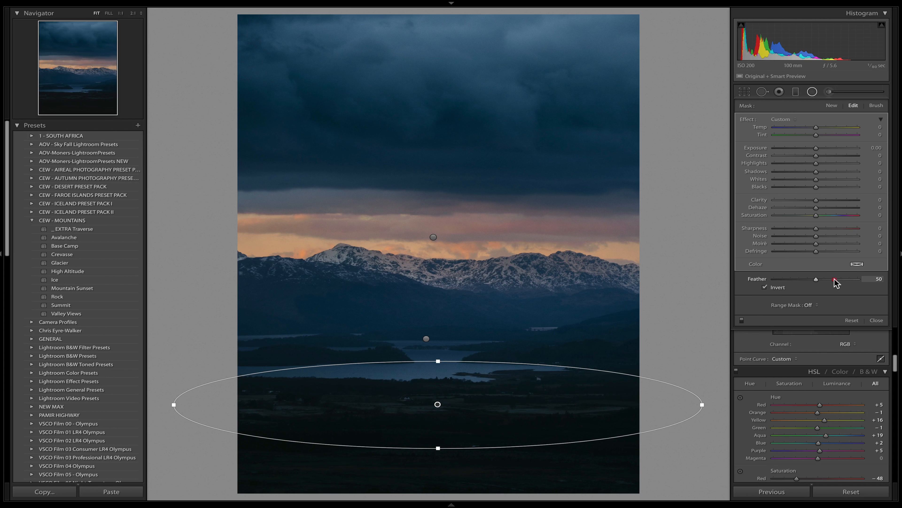
{"action": "left_click", "coordinate": [834, 279]}
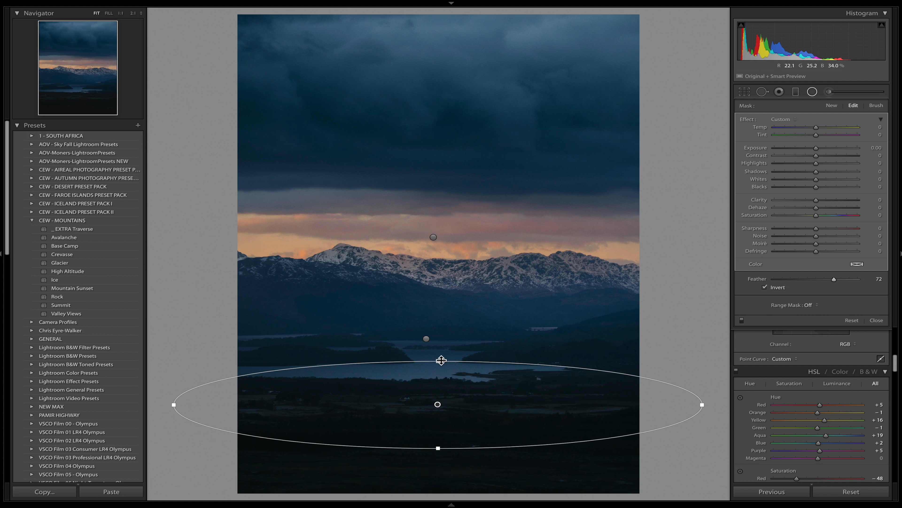
{"action": "key", "text": "alt"}
{"action": "left_click_drag", "start_coordinate": [438, 368], "coordinate": [438, 372]}
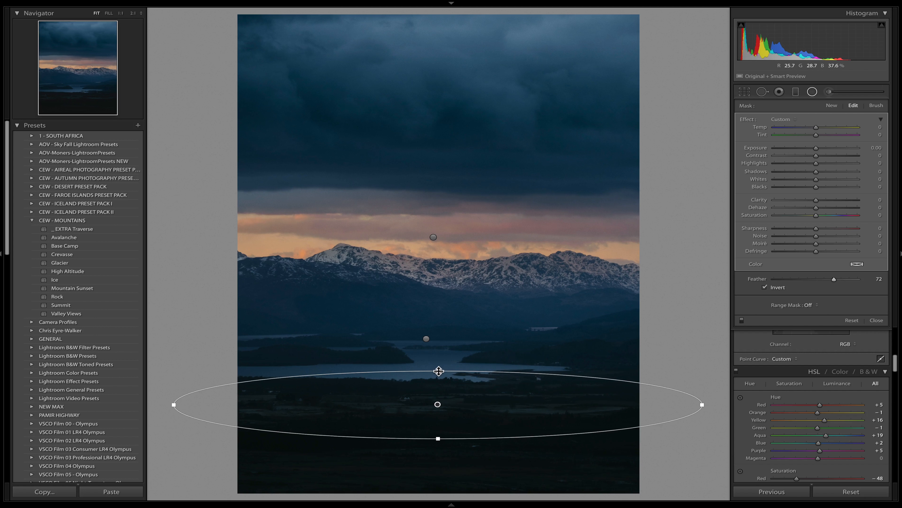
Set the foreground radial filter's Exposure to 0.37 and Shadows to 14, and shift its upper and lower edges downward
{"action": "left_click_drag", "start_coordinate": [817, 148], "coordinate": [817, 150]}
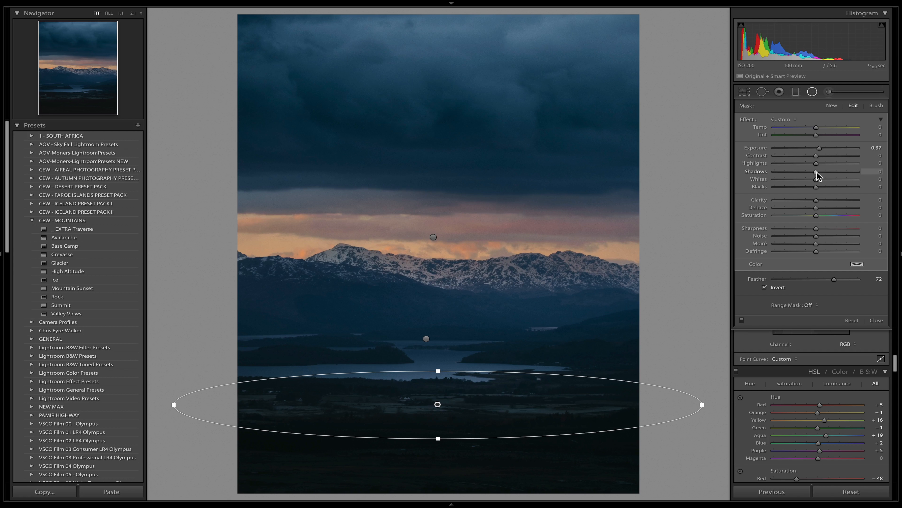
{"action": "left_click_drag", "start_coordinate": [816, 171], "coordinate": [822, 174]}
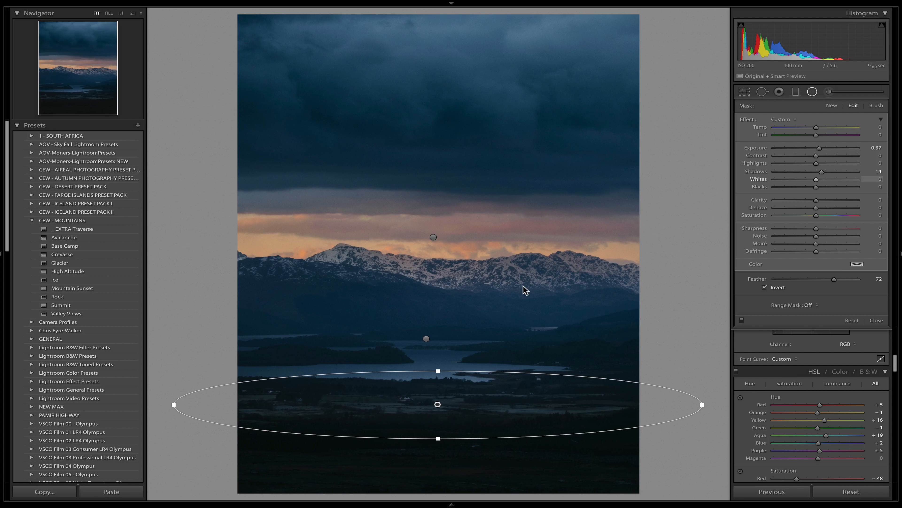
{"action": "key", "text": "alt"}
{"action": "left_click_drag", "start_coordinate": [436, 370], "coordinate": [435, 383]}
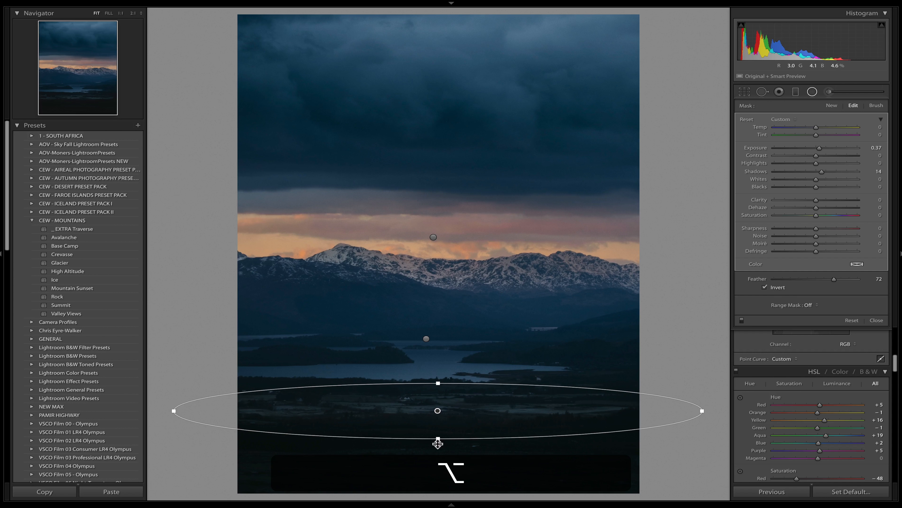
{"action": "left_click_drag", "start_coordinate": [438, 439], "coordinate": [438, 442]}
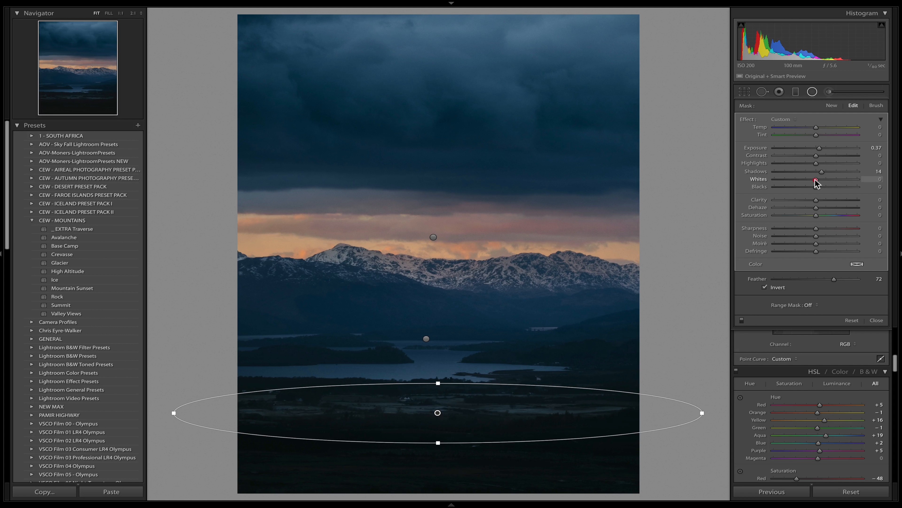
{"action": "key", "text": "Return"}
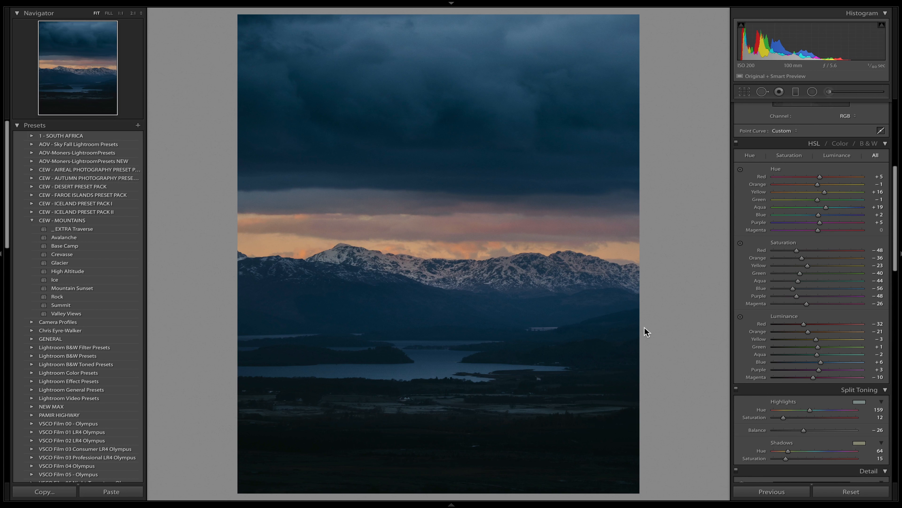
Raise the Saturation of the existing radial filter over the sunset band to 18
{"action": "key", "text": "shift+m"}
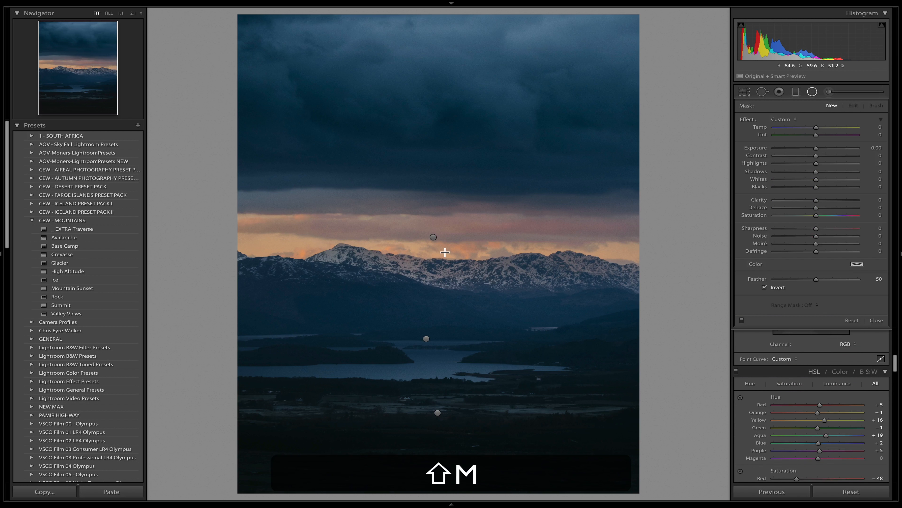
{"action": "left_click", "coordinate": [433, 237]}
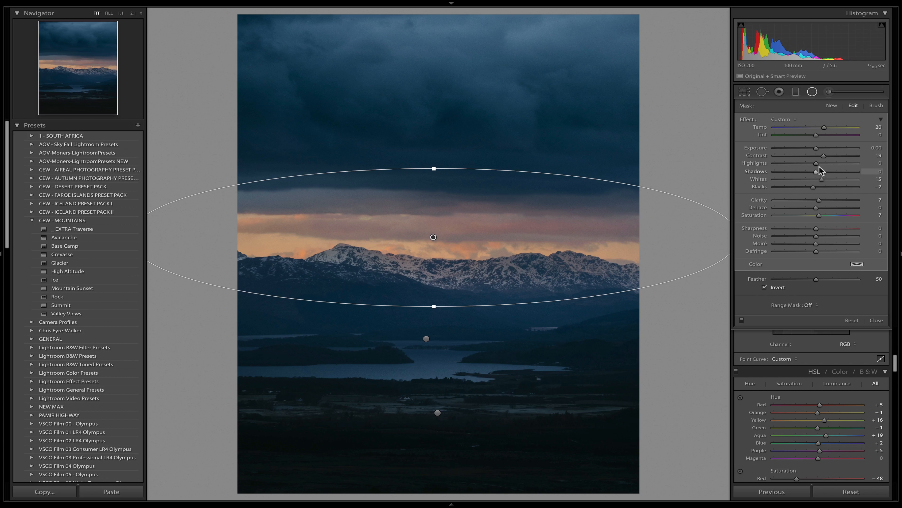
{"action": "left_click_drag", "start_coordinate": [820, 215], "coordinate": [823, 214]}
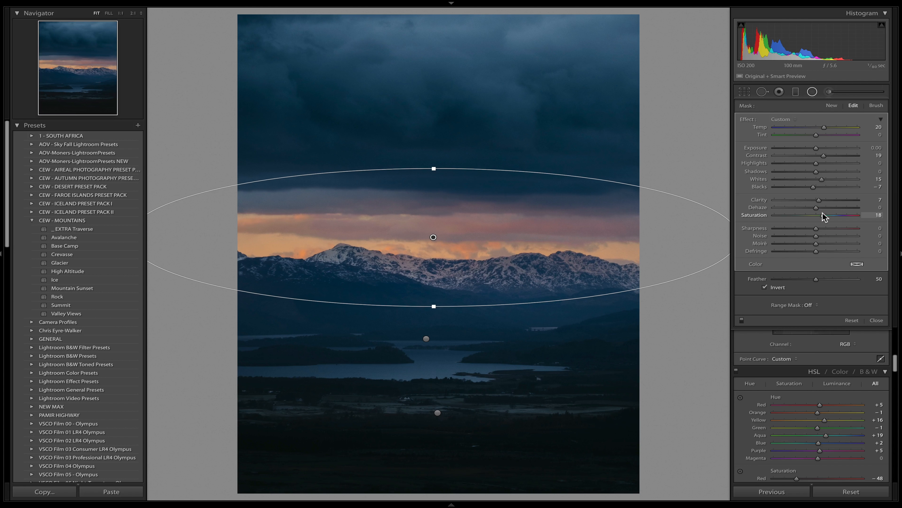
{"action": "key", "text": "Return"}
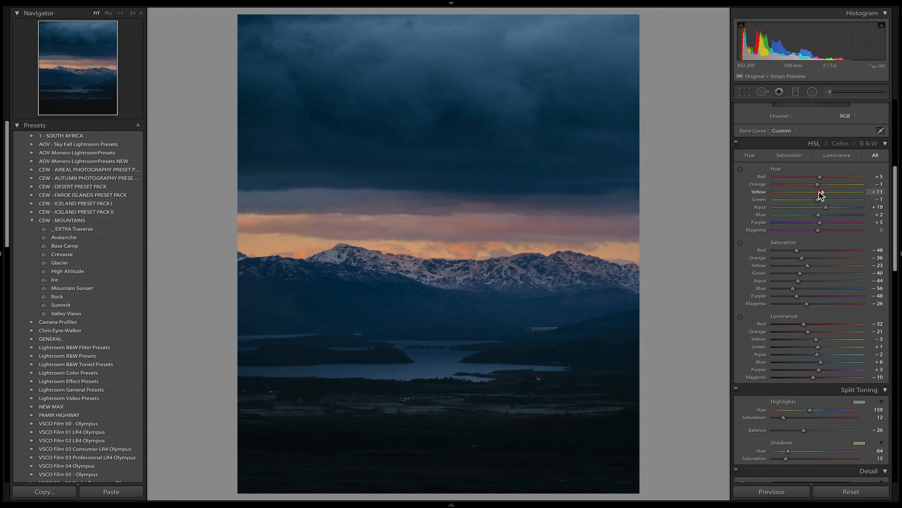
Set the HSL hues to Red +3, Orange +2, Yellow +2 and Magenta +32
{"action": "mouse_move", "coordinate": [819, 191]}
{"action": "left_mouse_down"}
{"action": "mouse_move", "coordinate": [826, 195]}
{"action": "mouse_move", "coordinate": [795, 197]}
{"action": "mouse_move", "coordinate": [832, 181]}
{"action": "mouse_move", "coordinate": [810, 184]}
{"action": "mouse_move", "coordinate": [826, 177]}
{"action": "mouse_move", "coordinate": [818, 177]}
{"action": "left_mouse_up"}
{"action": "left_click_drag", "start_coordinate": [819, 230], "coordinate": [846, 230]}
{"action": "mouse_move", "coordinate": [819, 184]}
{"action": "left_mouse_down"}
{"action": "mouse_move", "coordinate": [837, 184]}
{"action": "mouse_move", "coordinate": [819, 189]}
{"action": "left_mouse_up"}
Set the sky graduated filter's Tint to 18 and Exposure to -0.47, and close the filter
{"action": "key", "text": "m"}
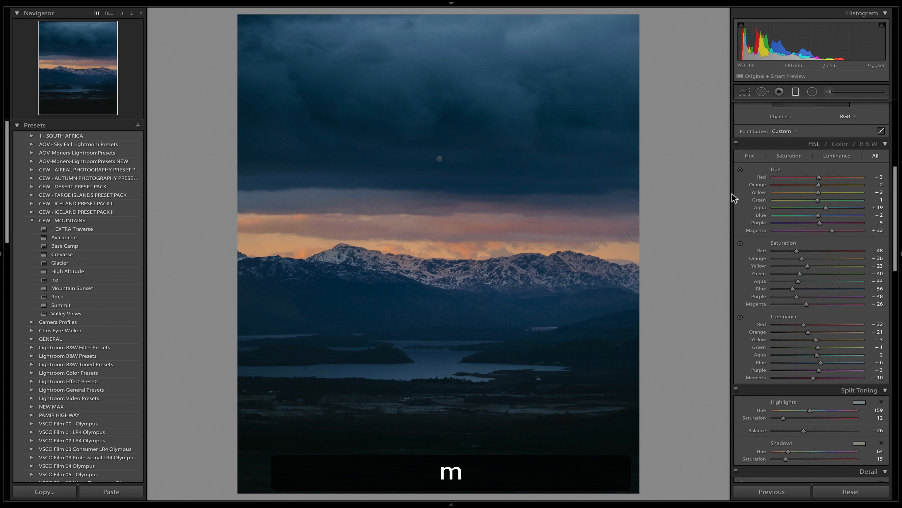
{"action": "left_click_drag", "start_coordinate": [816, 135], "coordinate": [824, 136]}
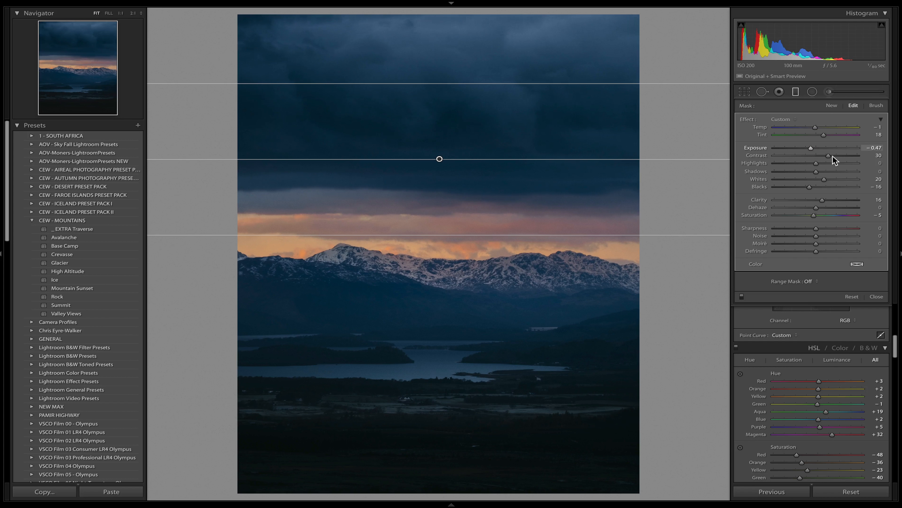
{"action": "key", "text": "Return"}
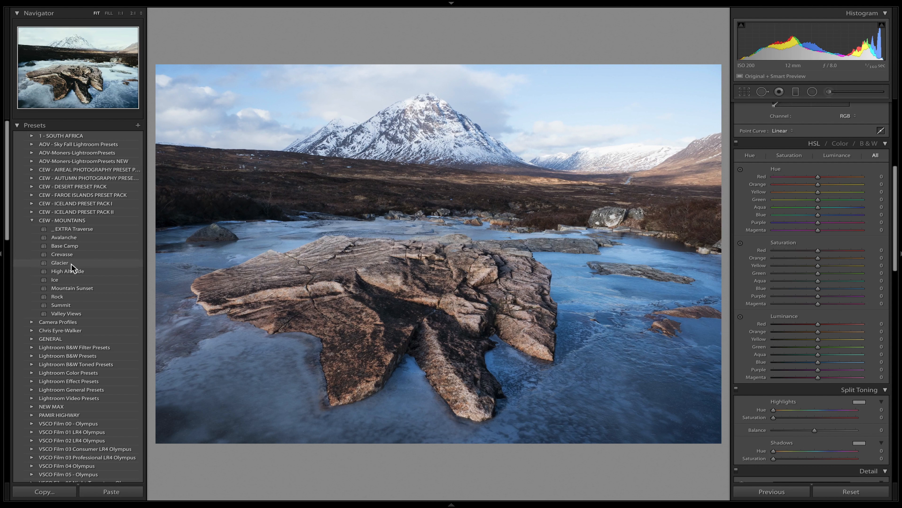
Apply the Ice preset to the frozen river photo and draw a graduated filter from the sky down past the mountain
{"action": "left_click", "coordinate": [70, 278]}
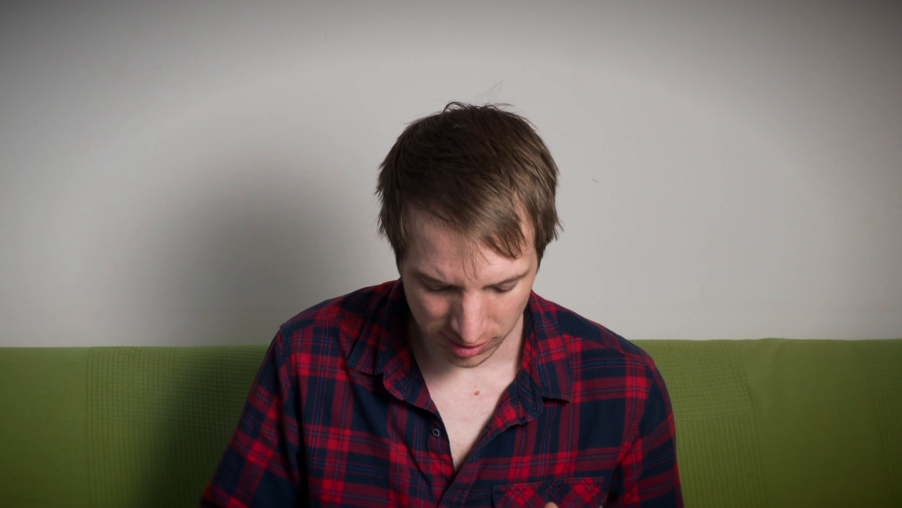
{"action": "key", "text": "m"}
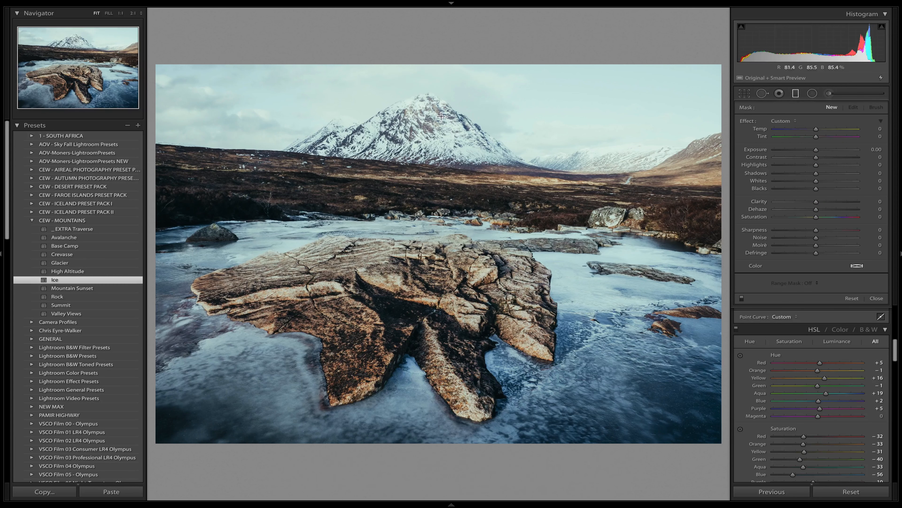
{"action": "left_click_drag", "start_coordinate": [441, 114], "coordinate": [437, 194]}
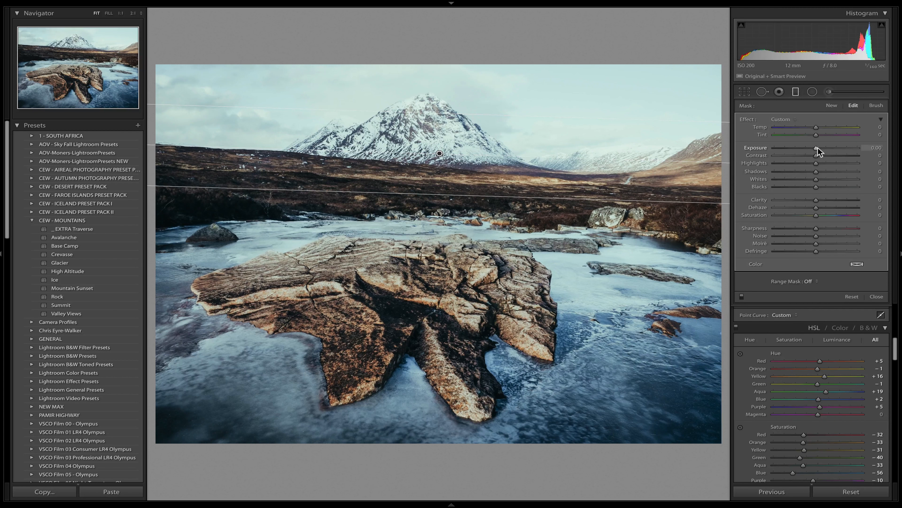
Darken the sky's graduated filter with Exposure -0.62, Highlights -13 and Blacks -12, and close it
{"action": "left_click_drag", "start_coordinate": [817, 151], "coordinate": [813, 163]}
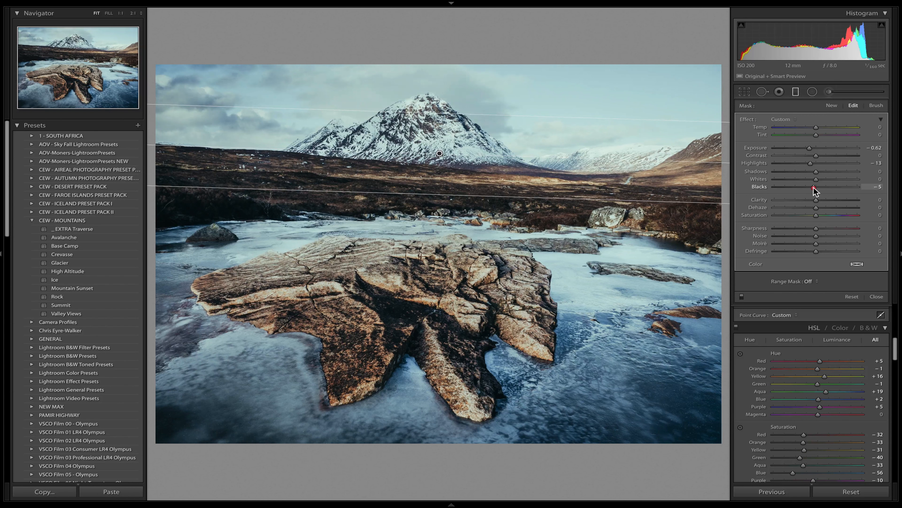
{"action": "left_click_drag", "start_coordinate": [813, 188], "coordinate": [811, 186]}
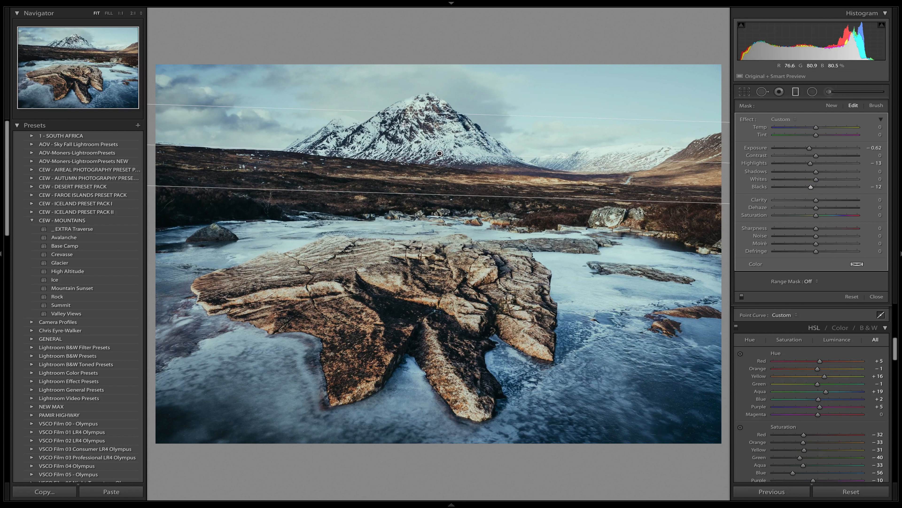
{"action": "key", "text": "Return"}
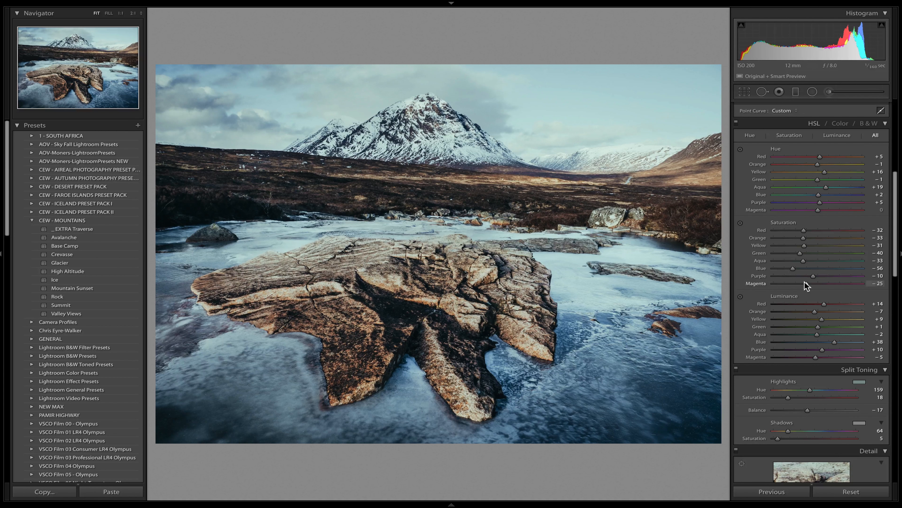
Set the split toning Highlights Saturation to 8
{"action": "scroll", "coordinate": [805, 283], "scroll_direction": "down", "scroll_amount": 4}
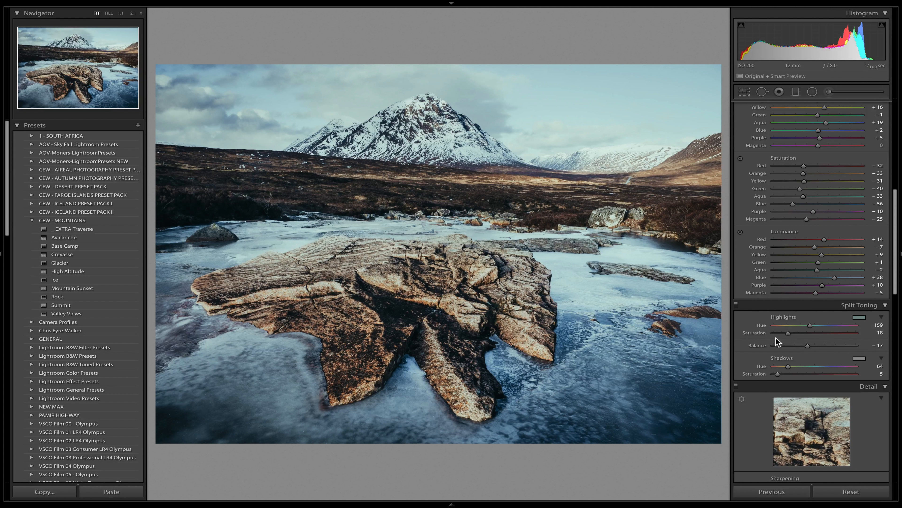
{"action": "left_click_drag", "start_coordinate": [786, 329], "coordinate": [777, 330]}
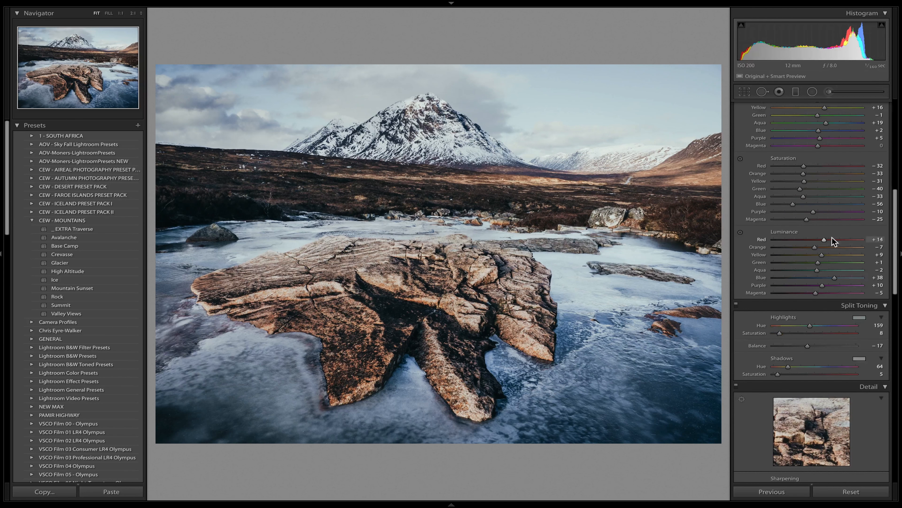
Set the river photo's white balance to Temp 6,461 and Tint -15
{"action": "scroll", "coordinate": [832, 236], "scroll_direction": "up", "scroll_amount": 10}
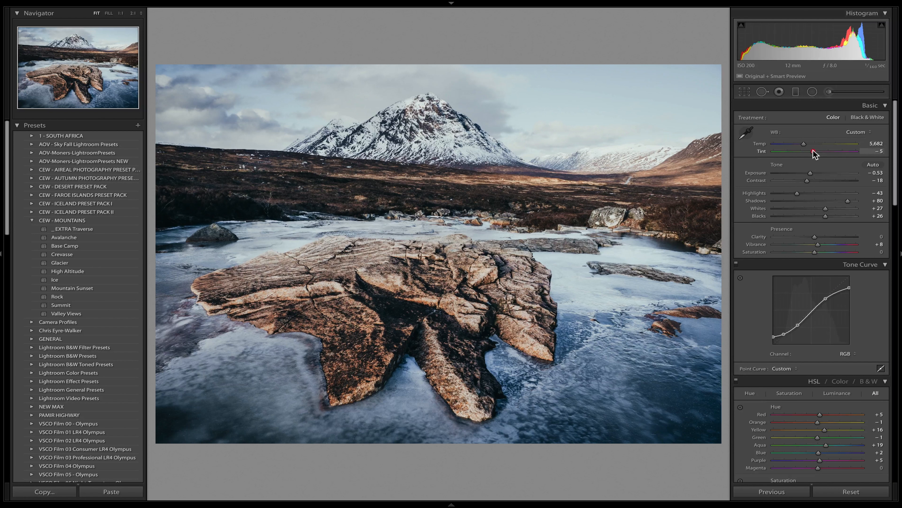
{"action": "left_click_drag", "start_coordinate": [813, 152], "coordinate": [812, 151]}
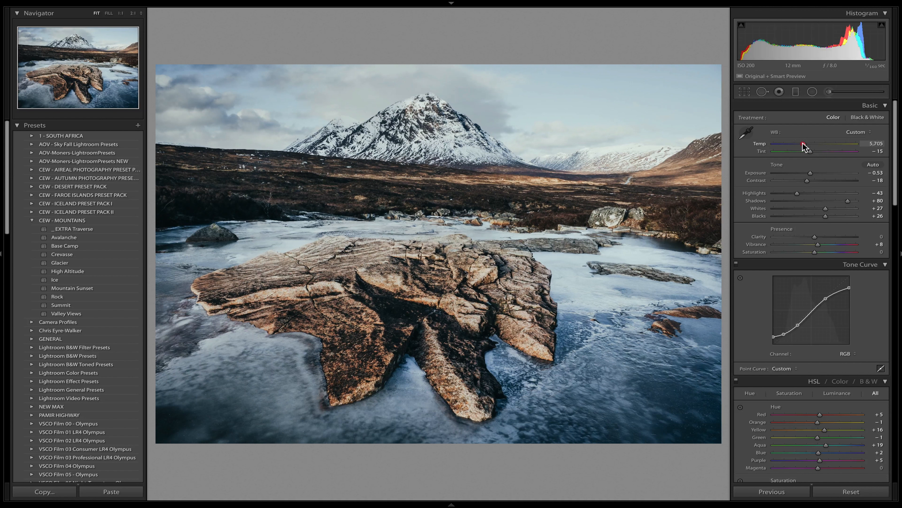
{"action": "left_click_drag", "start_coordinate": [804, 146], "coordinate": [809, 148]}
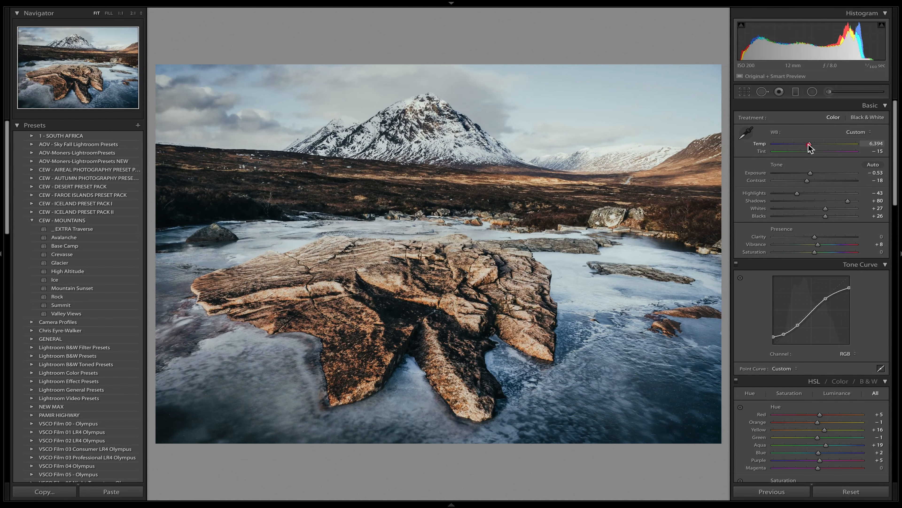
Set HSL Saturation to Orange -27, Aqua -29 and Blue -60, and Luminance to Orange +8, Yellow 0, Aqua +7 and Blue +34
{"action": "scroll", "coordinate": [848, 231], "scroll_direction": "down", "scroll_amount": 3}
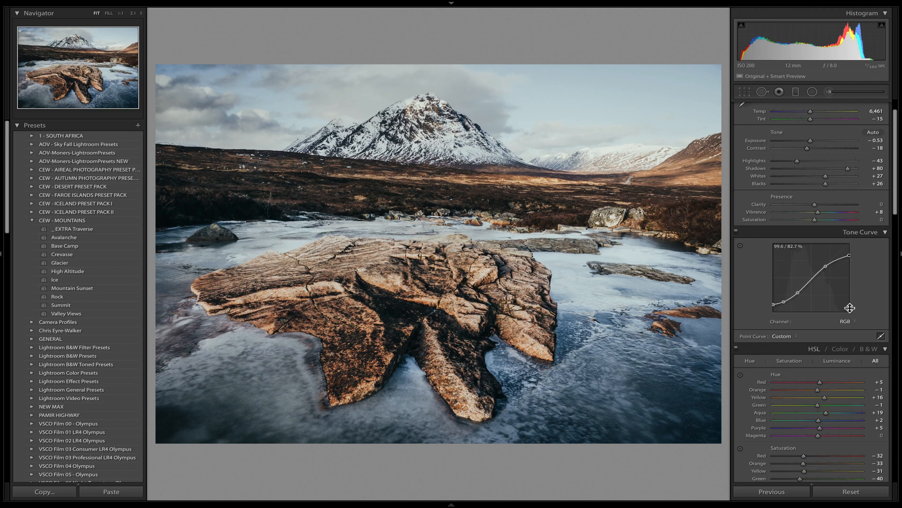
{"action": "scroll", "coordinate": [851, 308], "scroll_direction": "down", "scroll_amount": 10}
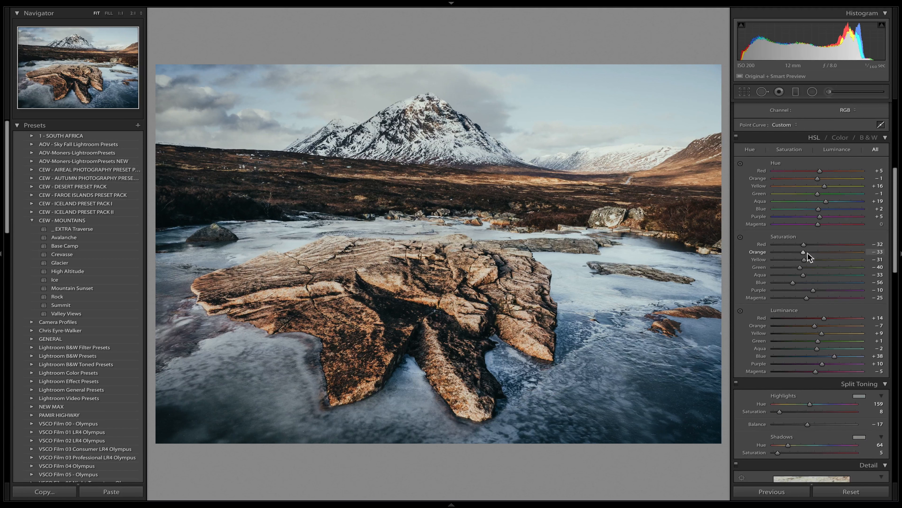
{"action": "left_click_drag", "start_coordinate": [803, 252], "coordinate": [806, 253]}
{"action": "left_click_drag", "start_coordinate": [821, 333], "coordinate": [828, 352]}
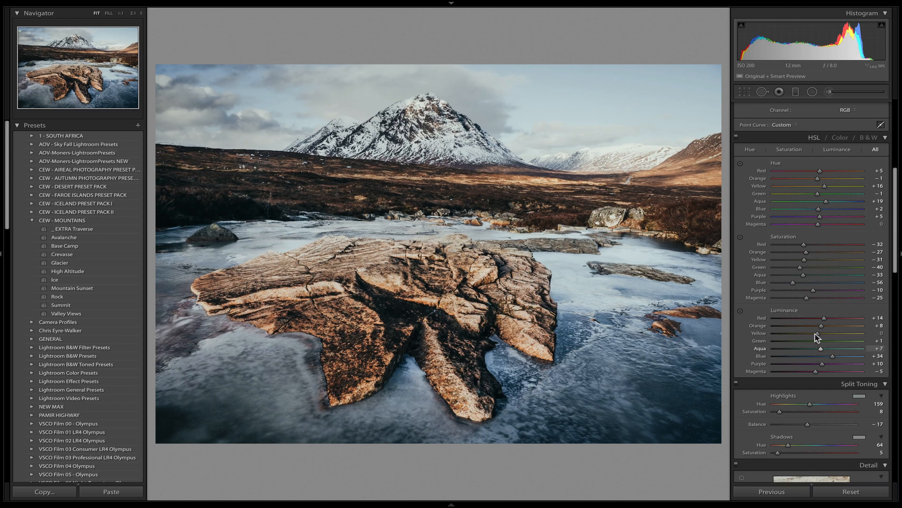
{"action": "left_click_drag", "start_coordinate": [816, 276], "coordinate": [790, 283]}
Draw an inverted radial filter with Feather 50 around the large foreground rock and centre it on the rock
{"action": "key", "text": "shift+m"}
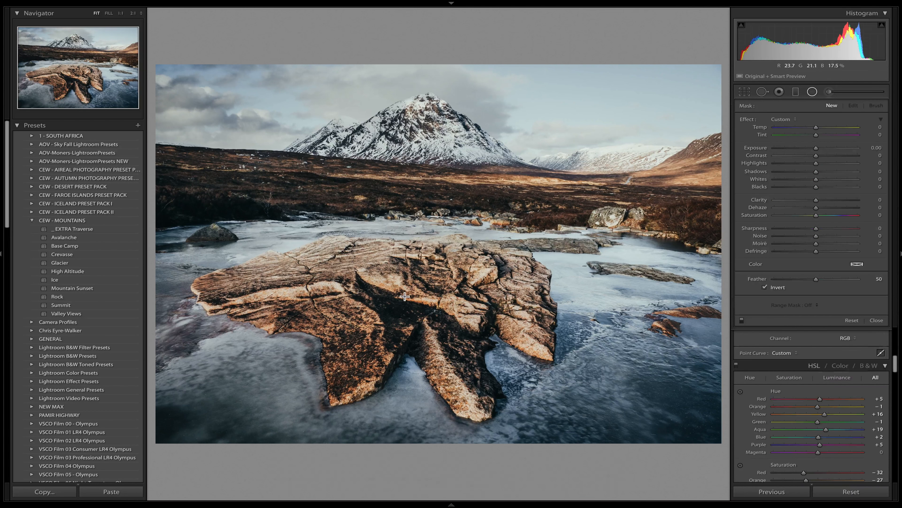
{"action": "left_click_drag", "start_coordinate": [405, 295], "coordinate": [622, 405]}
{"action": "left_click_drag", "start_coordinate": [405, 295], "coordinate": [394, 319]}
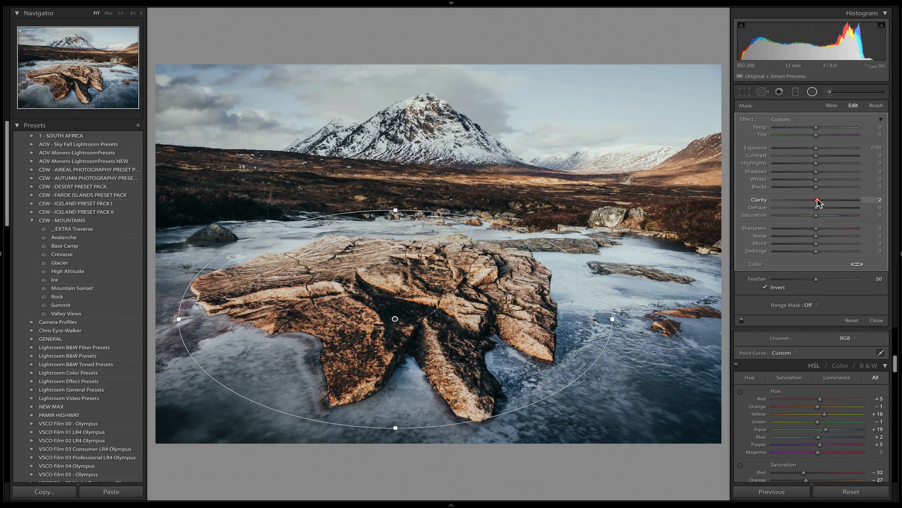
Set the rock's radial filter to Clarity 10, Whites 11 and Blacks -11, and close it
{"action": "left_click_drag", "start_coordinate": [818, 202], "coordinate": [824, 203]}
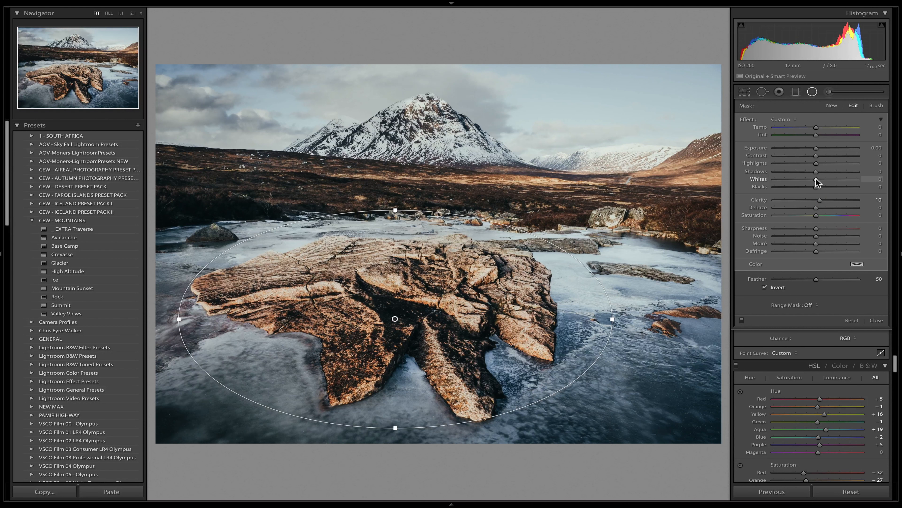
{"action": "left_click_drag", "start_coordinate": [816, 180], "coordinate": [811, 186]}
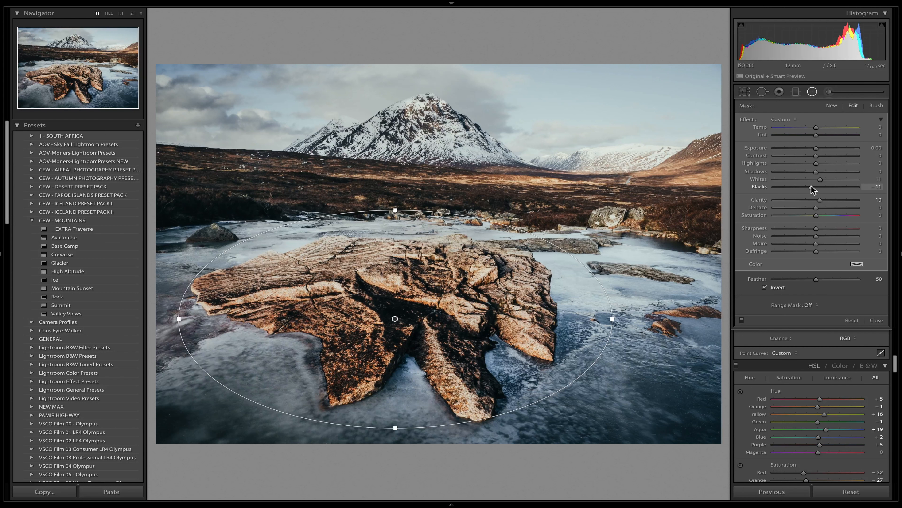
{"action": "key", "text": "Return"}
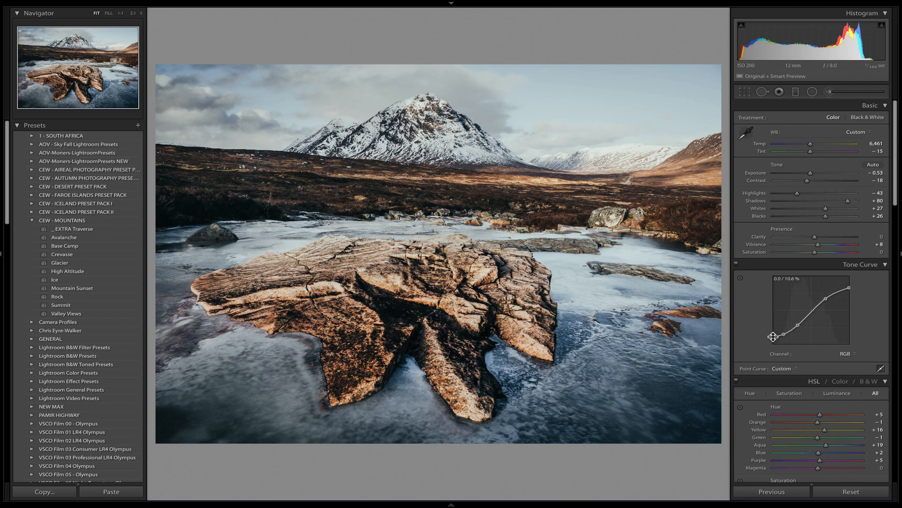
Reopen the radial filter around the rock for further editing
{"action": "key", "text": "shift+m"}
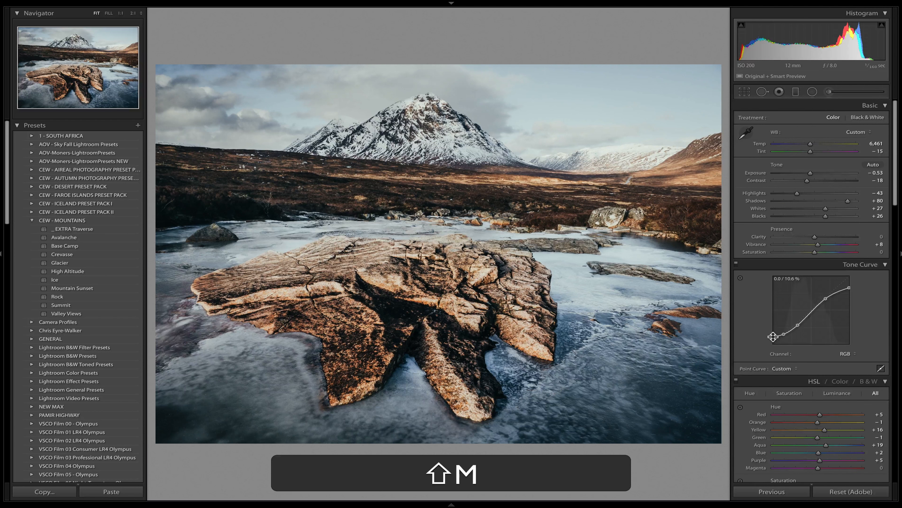
{"action": "left_click_drag", "start_coordinate": [396, 319], "coordinate": [612, 427]}
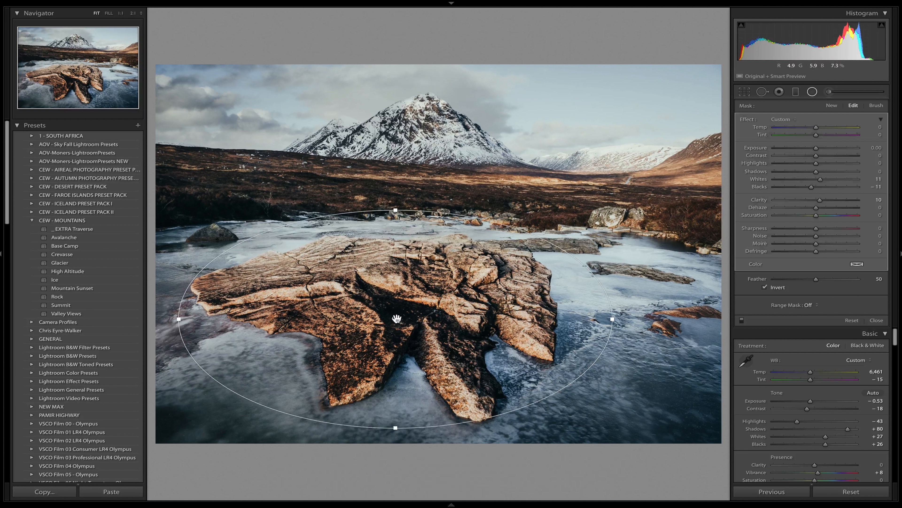
{"action": "mouse_move", "coordinate": [397, 319]}
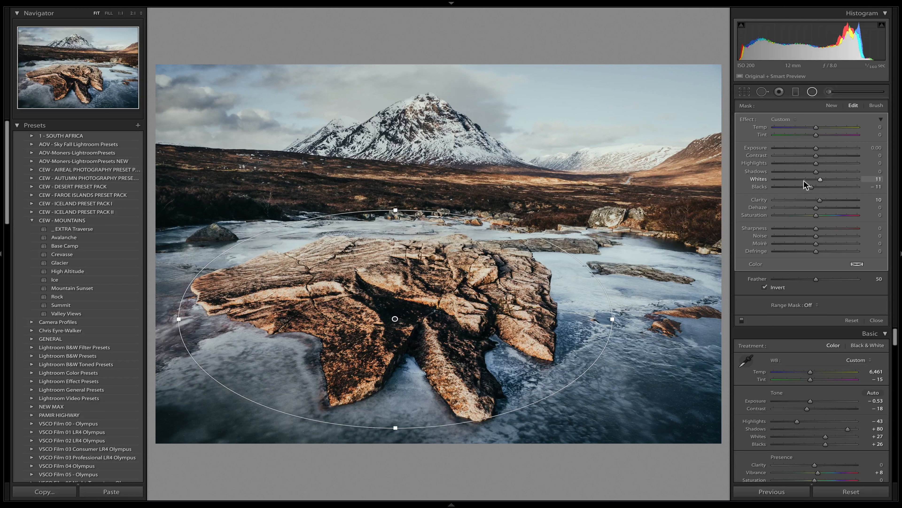
Exaggerate the rock's radial filter with Blacks at -100 and Whites at 100, and pull both back
{"action": "left_click_drag", "start_coordinate": [813, 188], "coordinate": [767, 198]}
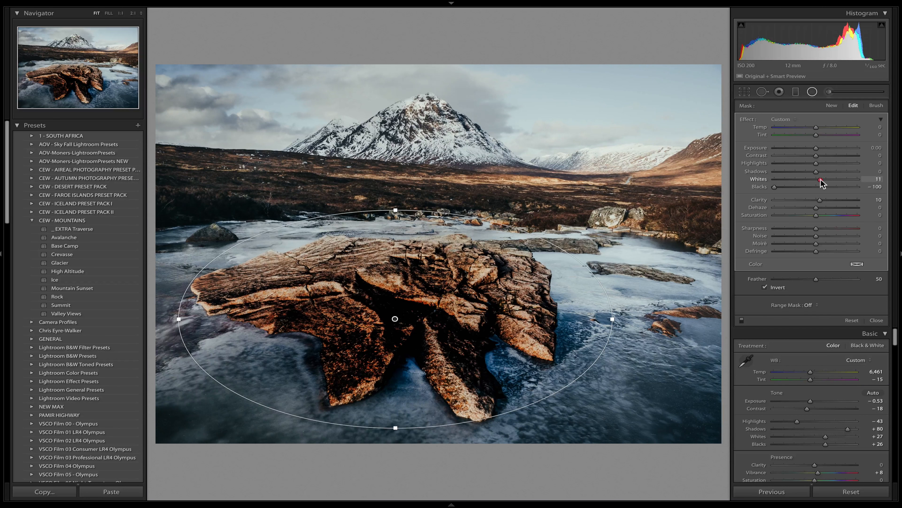
{"action": "left_click_drag", "start_coordinate": [822, 180], "coordinate": [883, 191]}
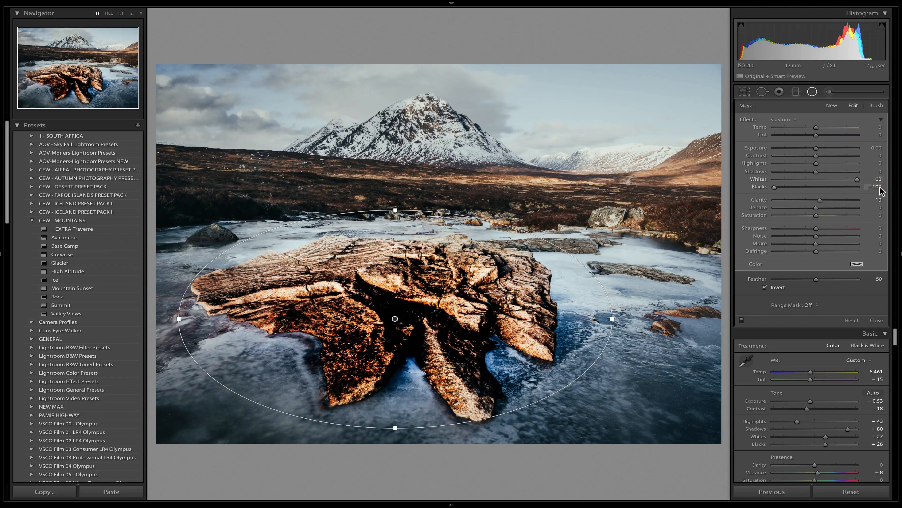
{"action": "left_click_drag", "start_coordinate": [776, 191], "coordinate": [801, 191]}
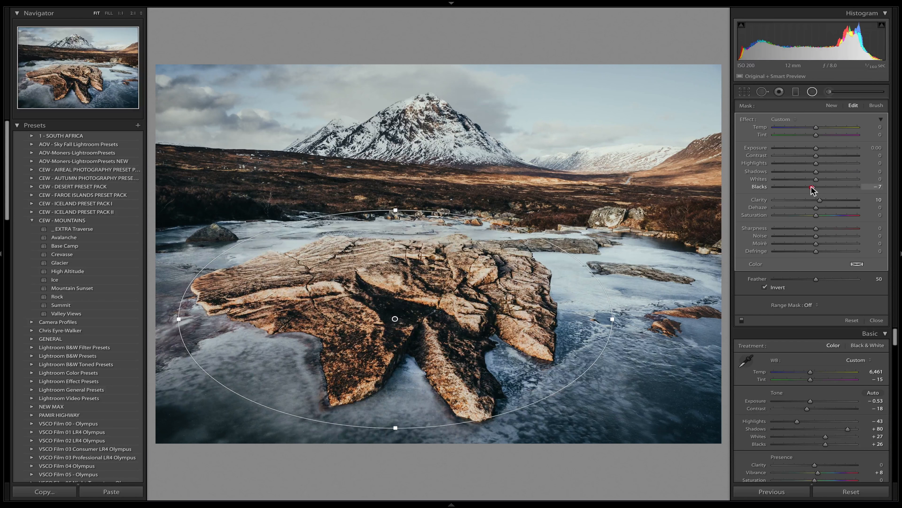
Refine the rock's radial filter with Whites 10, Blacks -19, Contrast 3, Shadows 24 and Temp 8, and close it
{"action": "left_click_drag", "start_coordinate": [812, 187], "coordinate": [811, 187]}
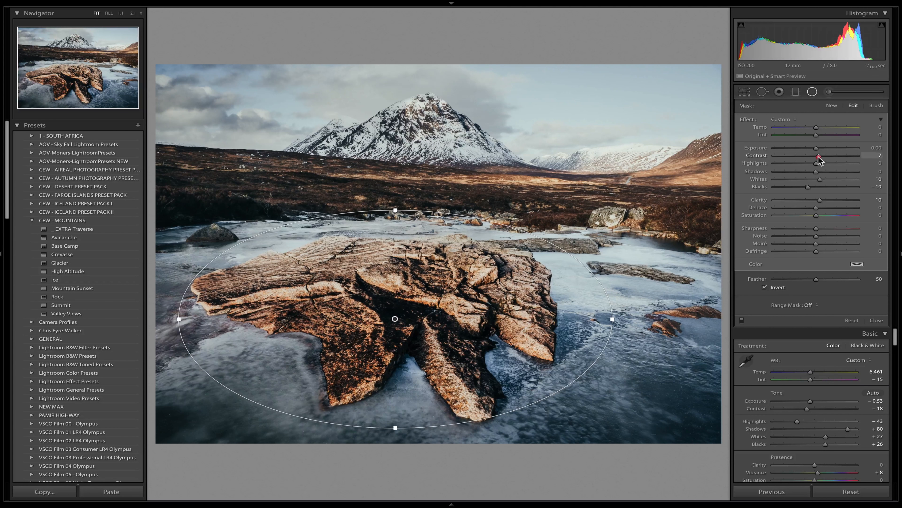
{"action": "left_click_drag", "start_coordinate": [816, 172], "coordinate": [826, 172]}
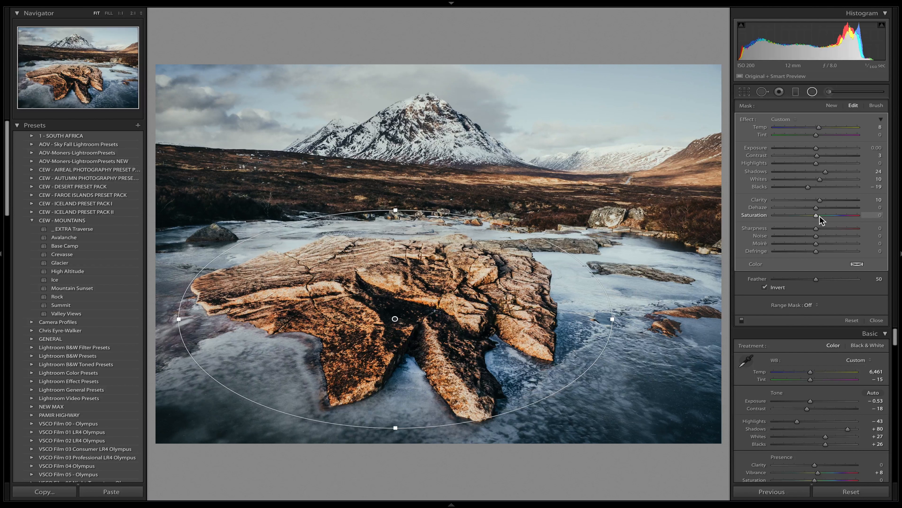
{"action": "key", "text": "Return"}
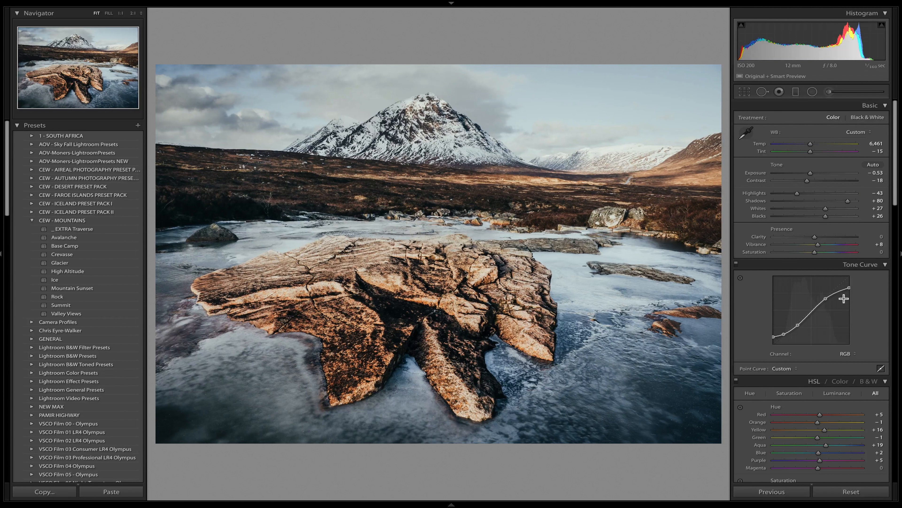
Set HSL Hue to Orange -6 and Yellow -11, and Saturation to Orange -19 and Yellow -12
{"action": "scroll", "coordinate": [844, 299], "scroll_direction": "down", "scroll_amount": 5}
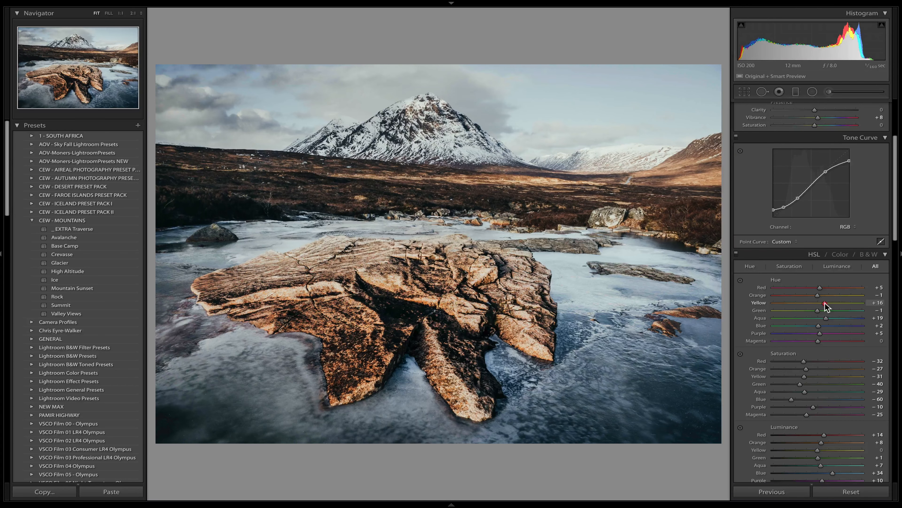
{"action": "left_click_drag", "start_coordinate": [825, 303], "coordinate": [812, 327]}
Set the post-crop vignetting Amount to -16
{"action": "scroll", "coordinate": [824, 337], "scroll_direction": "down", "scroll_amount": 3}
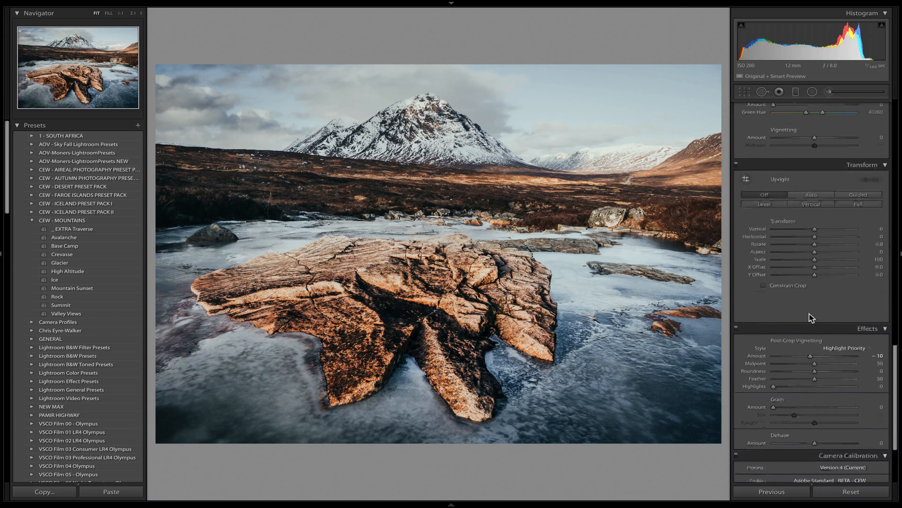
{"action": "scroll", "coordinate": [810, 317], "scroll_direction": "down", "scroll_amount": 3}
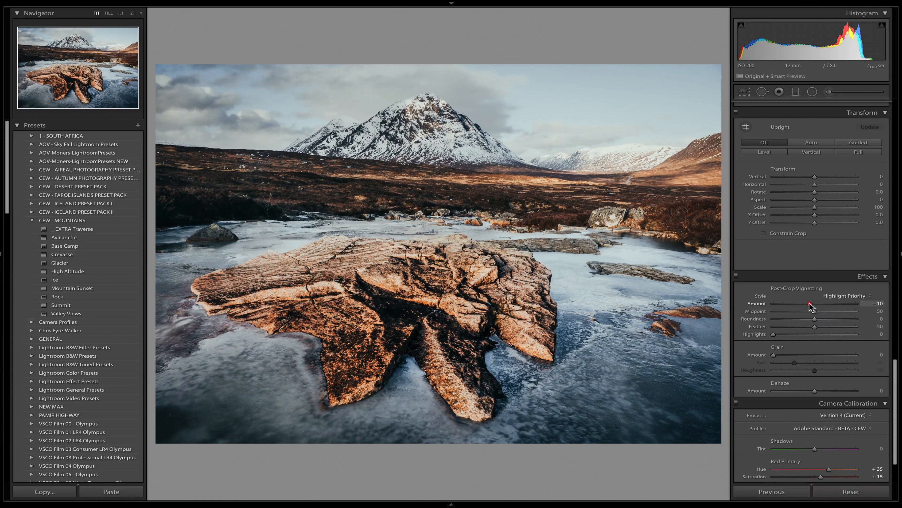
{"action": "left_click_drag", "start_coordinate": [809, 303], "coordinate": [807, 303]}
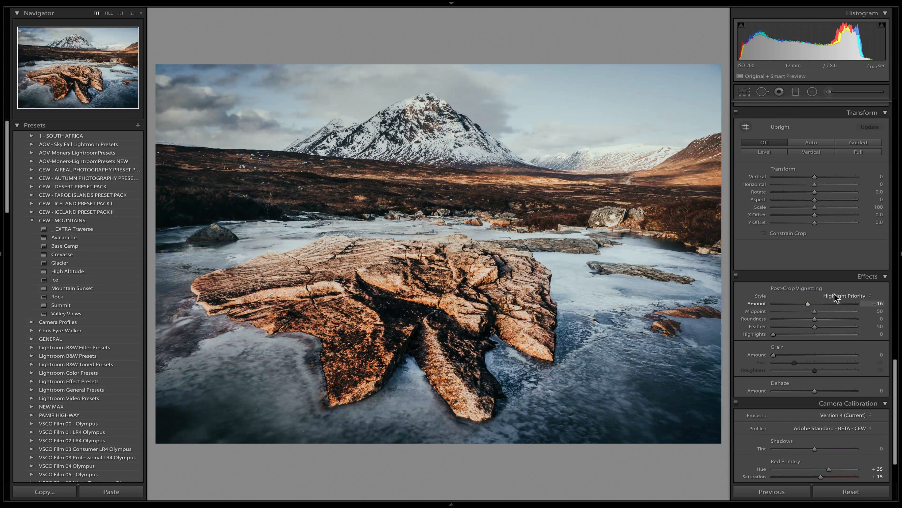
Draw a diagonal graduated filter over the photo's upper-right sky with Exposure -0.31, Whites 4 and Contrast 23, and close it
{"action": "scroll", "coordinate": [837, 297], "scroll_direction": "up", "scroll_amount": 10}
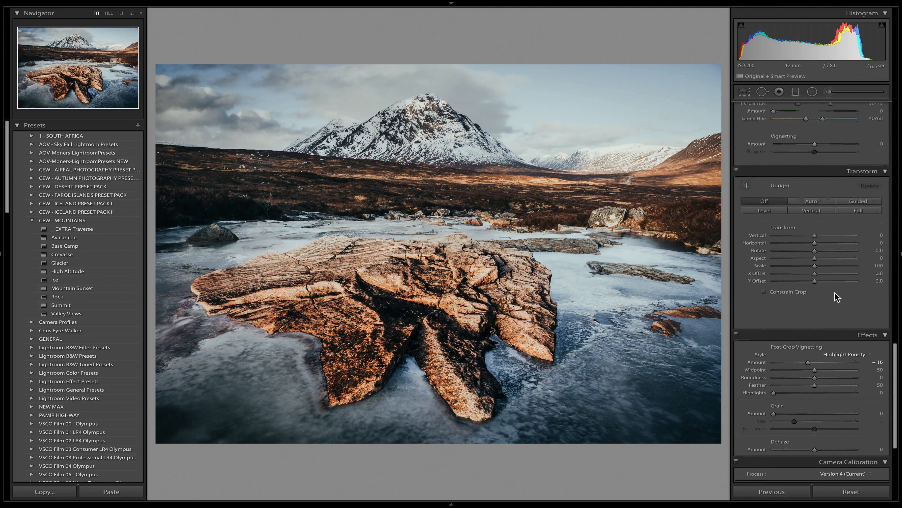
{"action": "scroll", "coordinate": [817, 295], "scroll_direction": "up", "scroll_amount": 1}
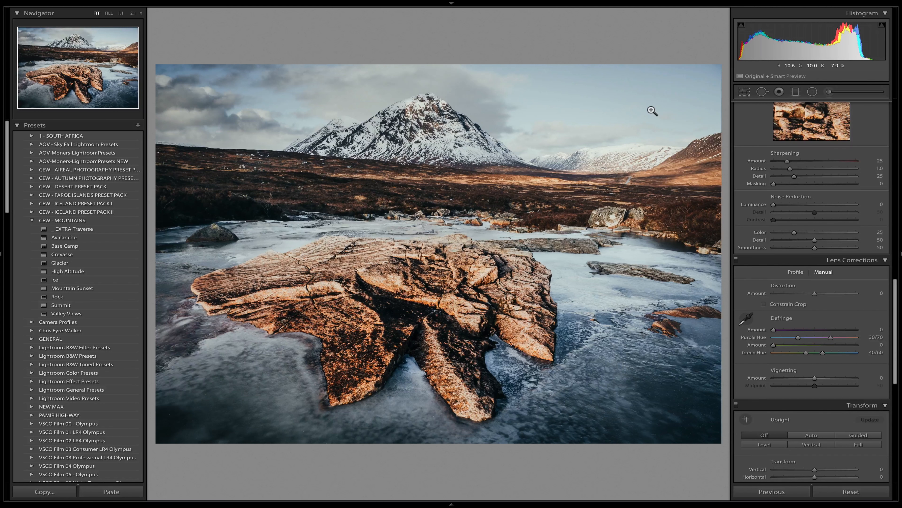
{"action": "key", "text": "m"}
{"action": "left_click_drag", "start_coordinate": [651, 68], "coordinate": [587, 218]}
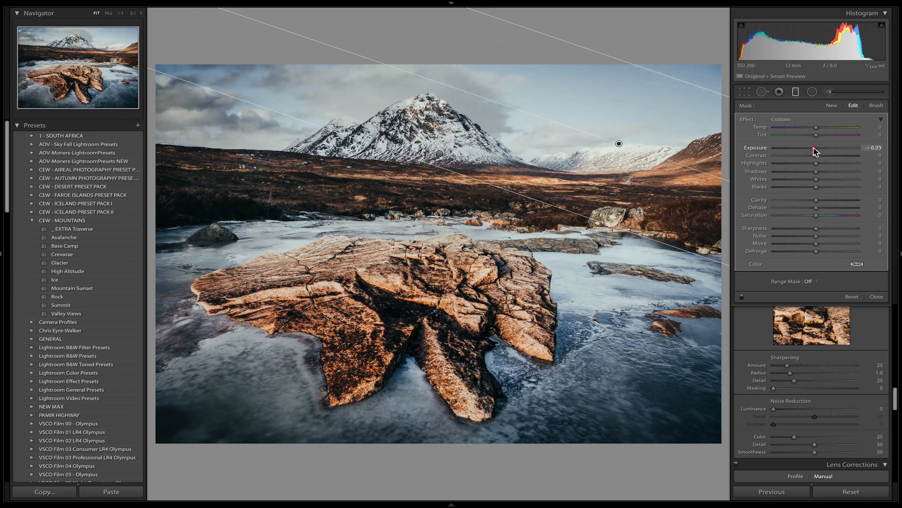
{"action": "left_click_drag", "start_coordinate": [814, 149], "coordinate": [812, 148]}
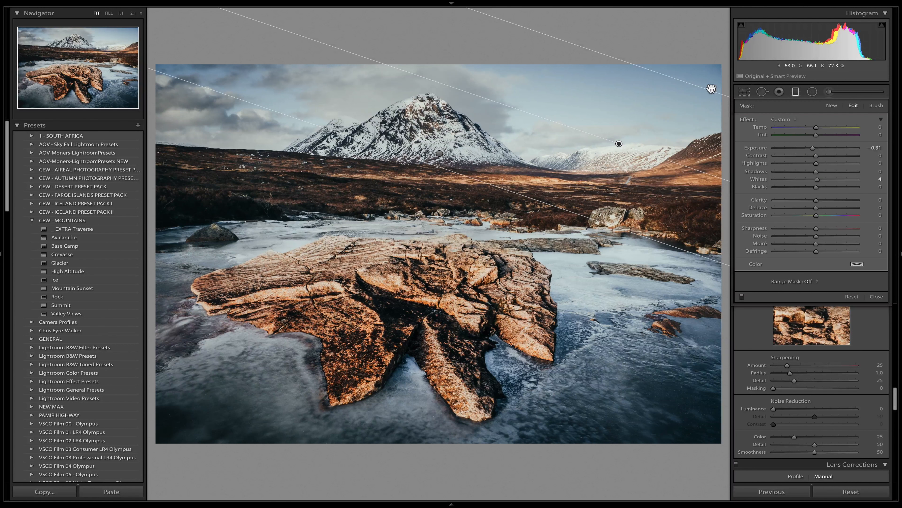
{"action": "left_click_drag", "start_coordinate": [713, 89], "coordinate": [718, 80]}
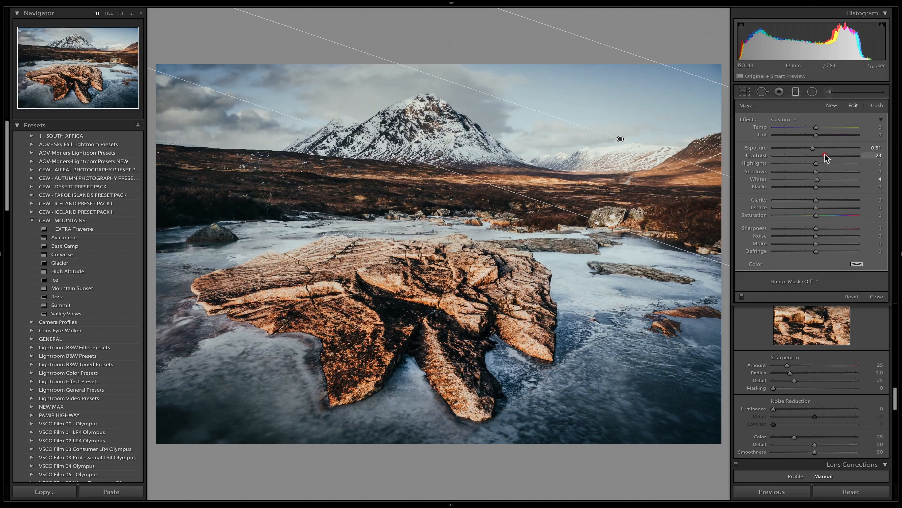
{"action": "key", "text": "Return"}
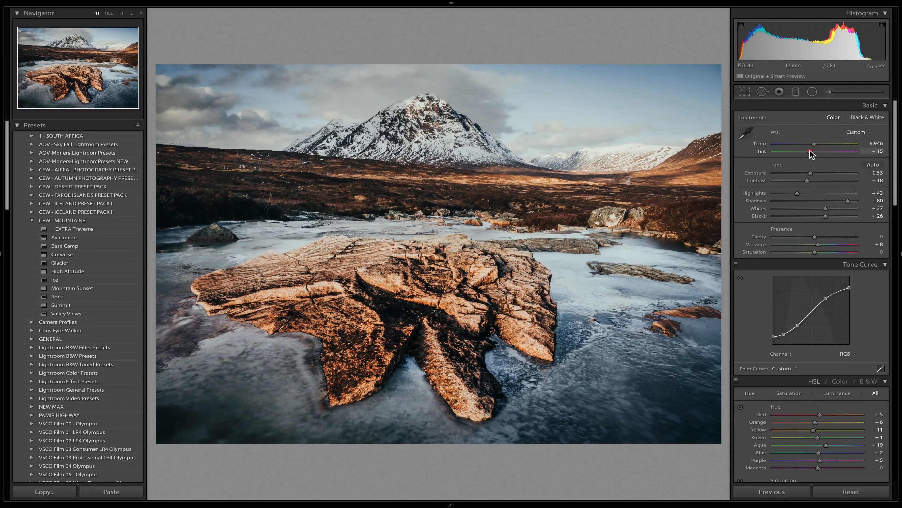
Warm the white balance to Temp 6,946, try a different Tint and undo the Tint change
{"action": "left_click_drag", "start_coordinate": [813, 151], "coordinate": [810, 151]}
{"action": "key", "text": "super+z"}
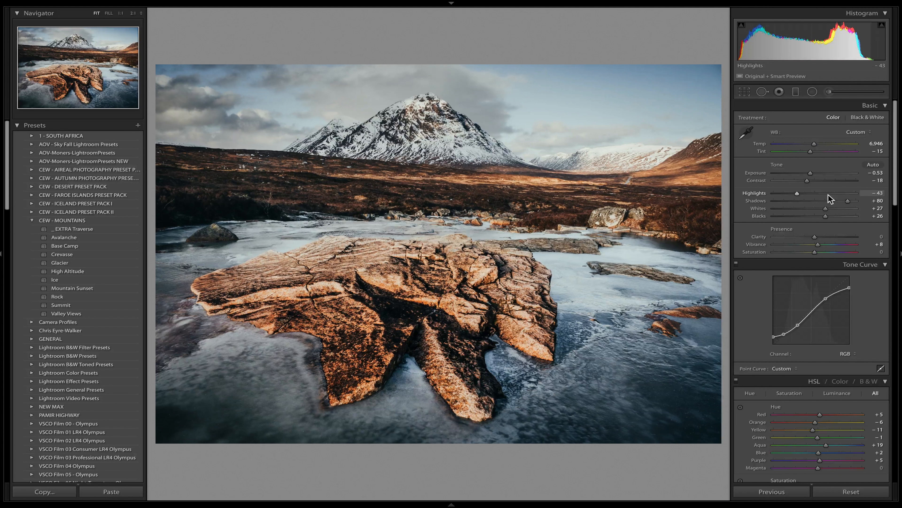
Adjust the Orange luminance in the HSL settings
{"action": "scroll", "coordinate": [829, 195], "scroll_direction": "down", "scroll_amount": 10}
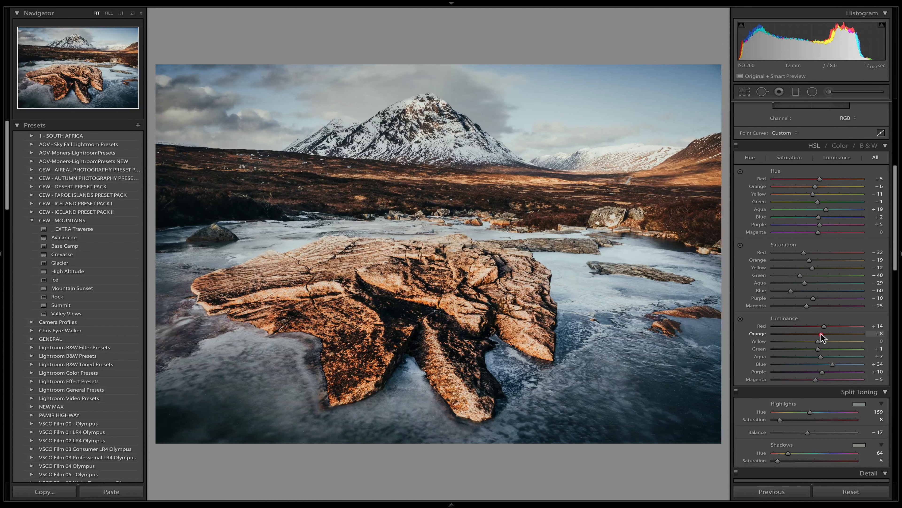
{"action": "left_click_drag", "start_coordinate": [824, 334], "coordinate": [823, 357]}
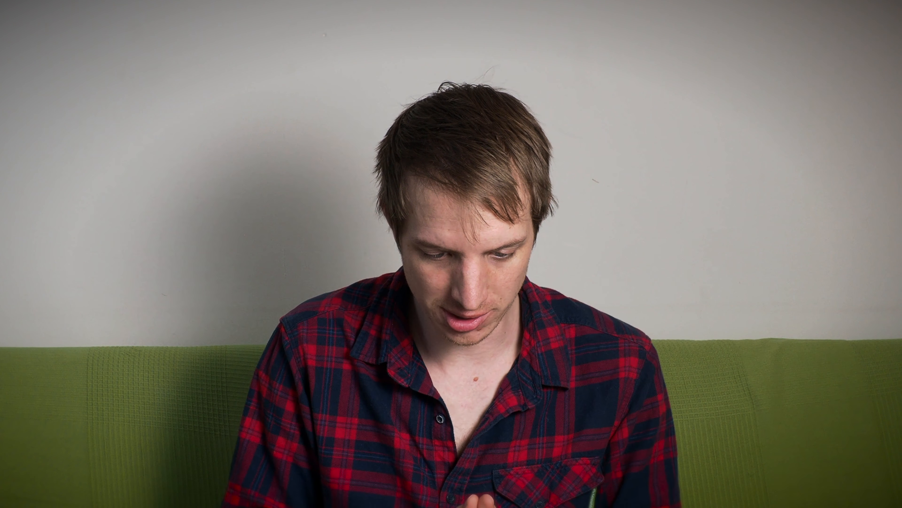
Compare the sunset mountain photo and the frozen river photo side by side with all panels hidden
{"action": "key", "text": "shift+Tab"}
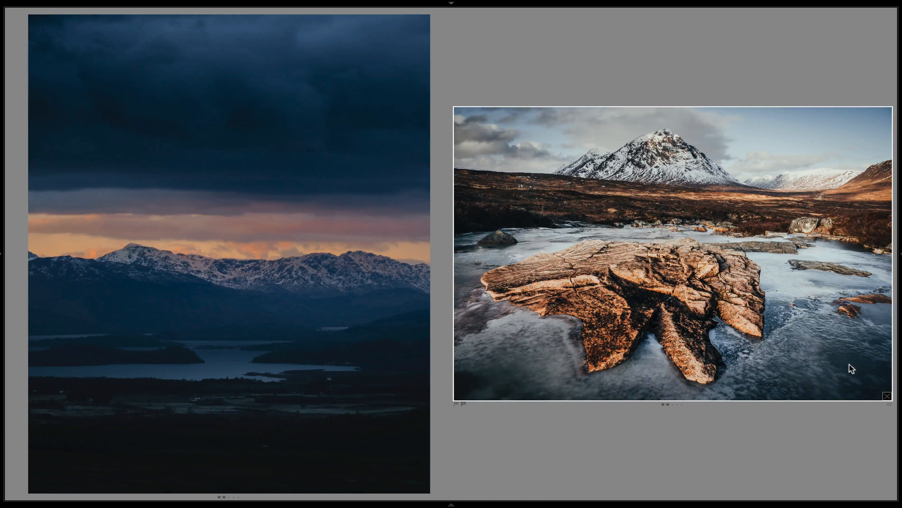